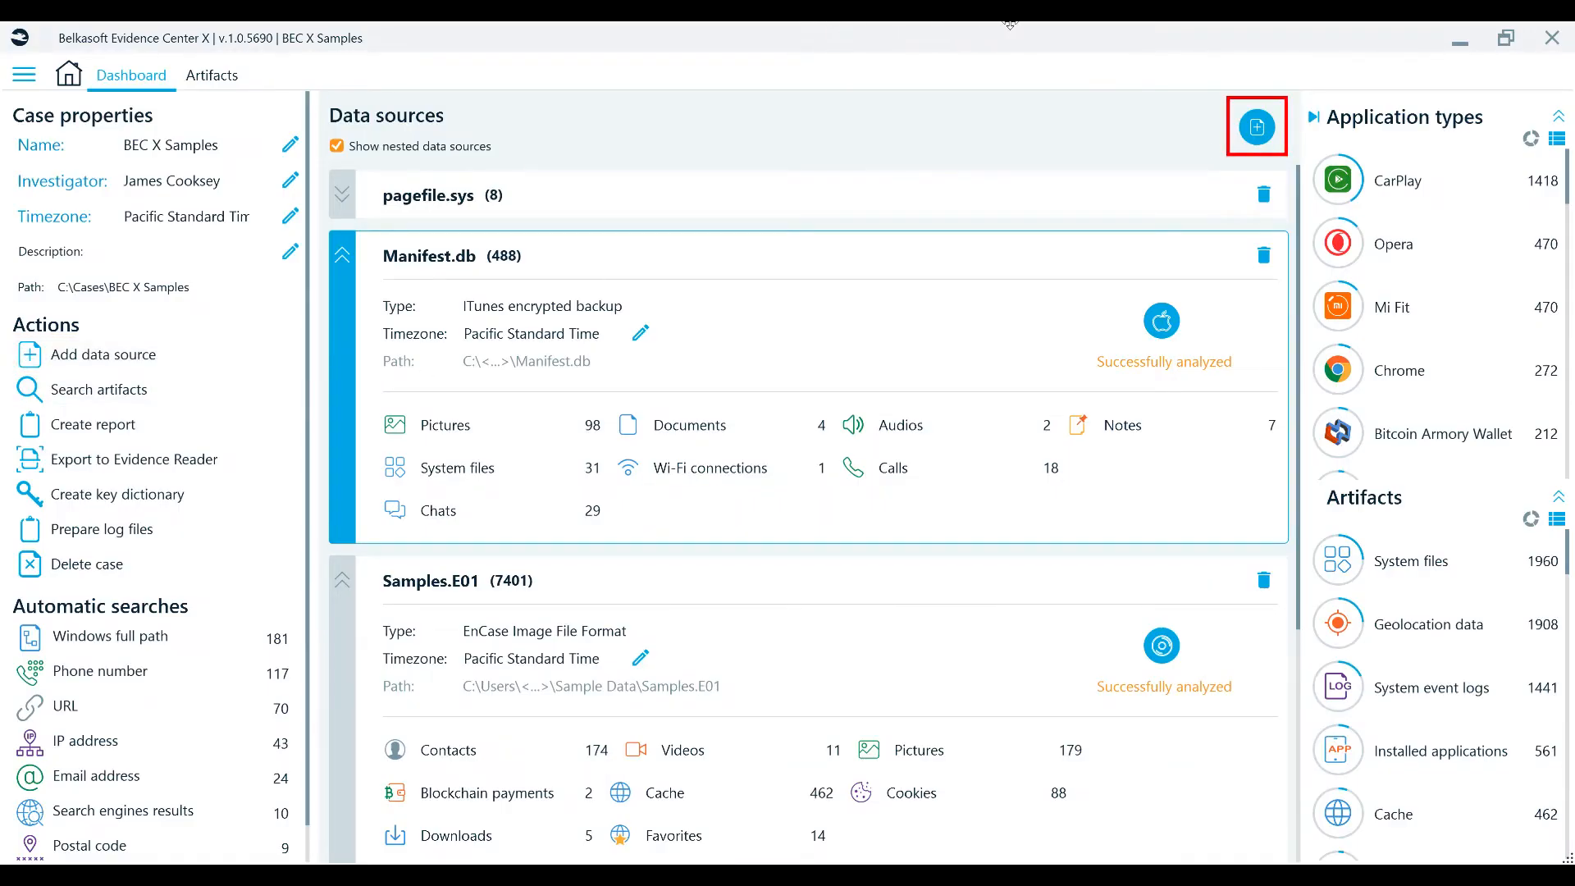
- Start adding an existing disk drive as a data source, refresh the drive list and choose the physical drive \\.\PHYSICALDRIVE0
click(1258, 127)
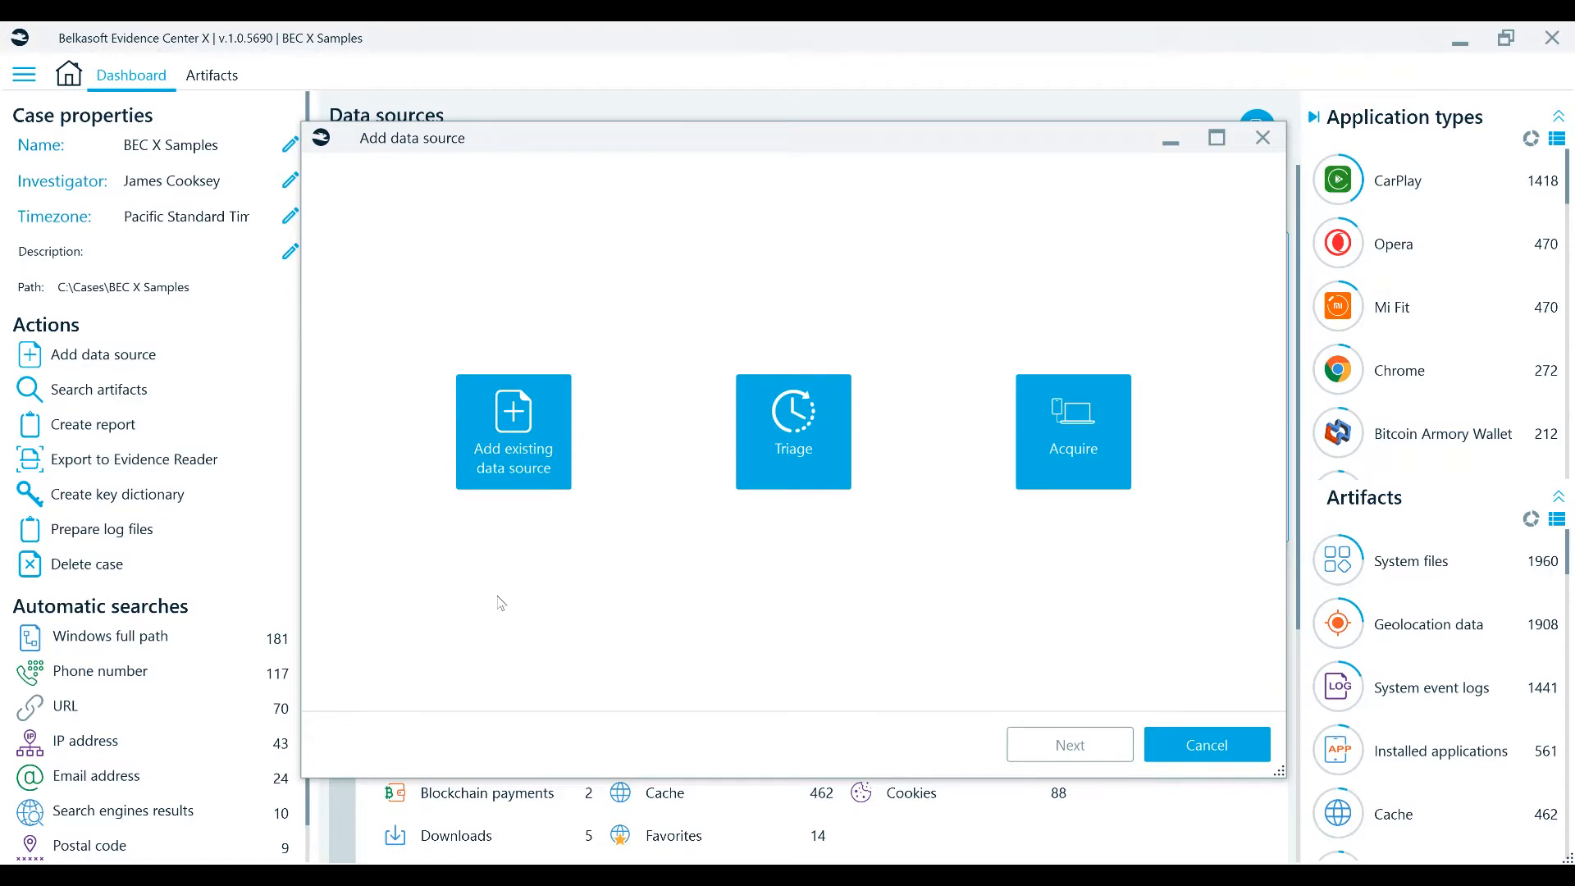
click(484, 463)
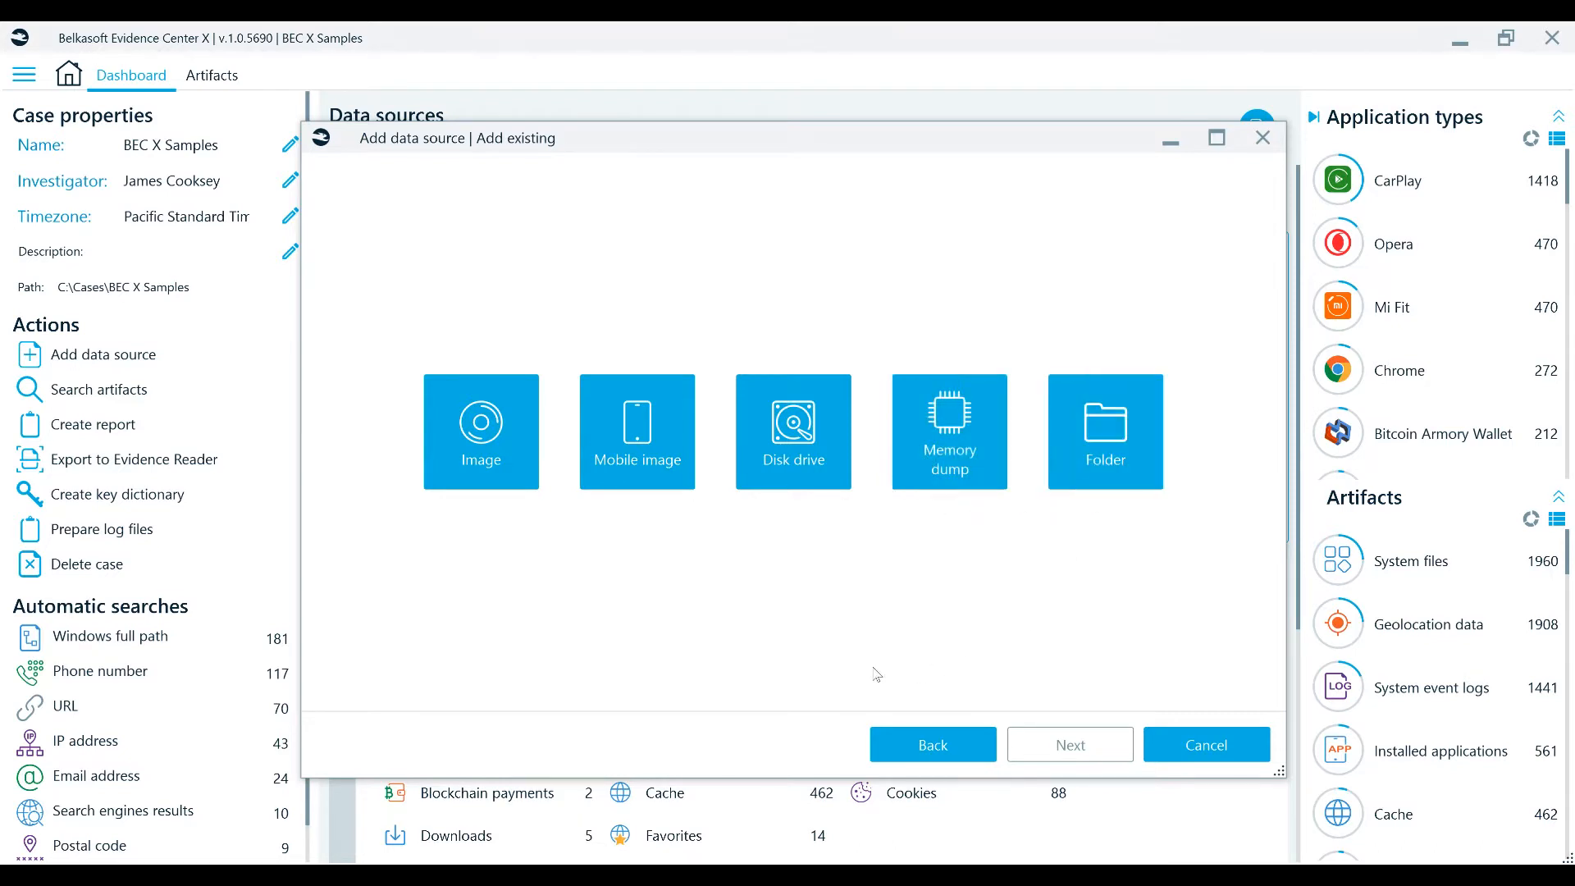
click(774, 462)
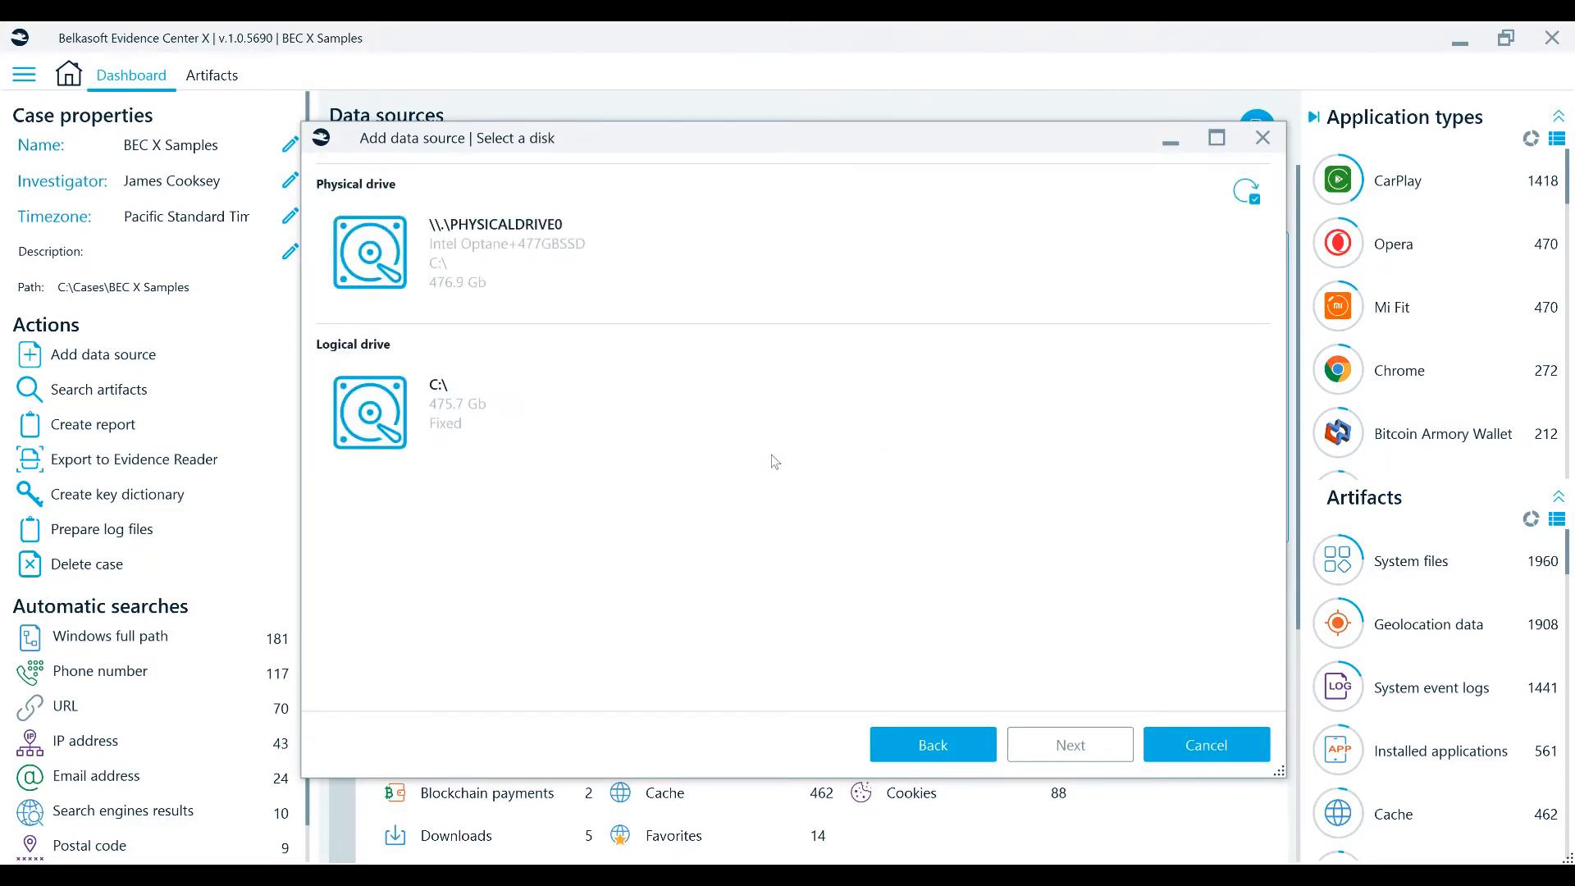
click(1233, 197)
double_click(482, 289)
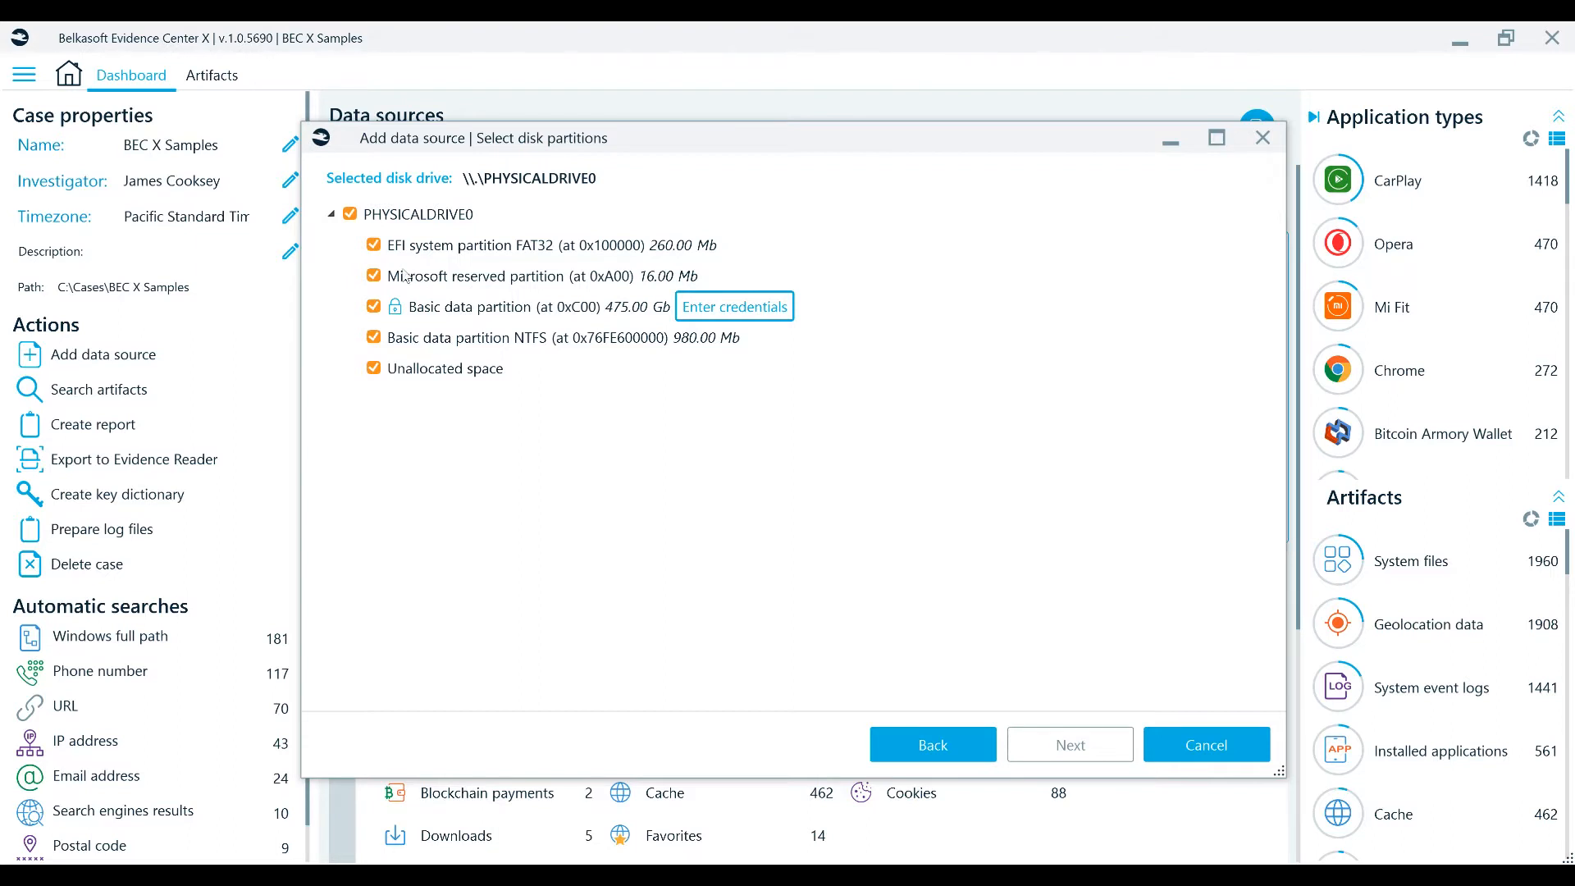
- Exclude the EFI system, Microsoft reserved and locked 475 GB basic data partitions, and proceed to the analysis type selection
click(374, 245)
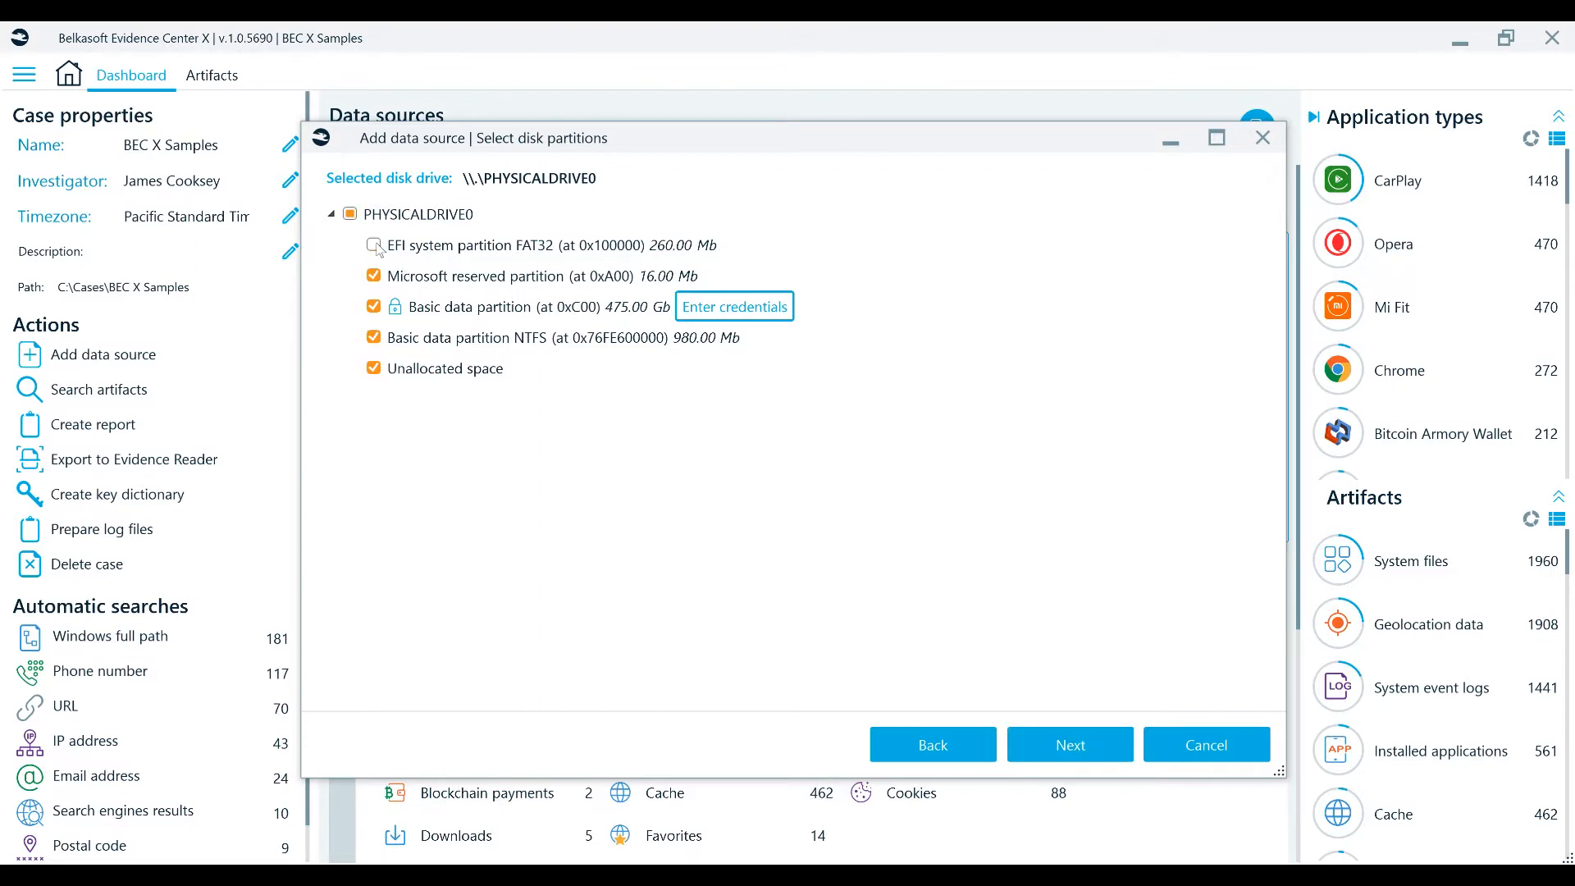
click(374, 276)
click(374, 307)
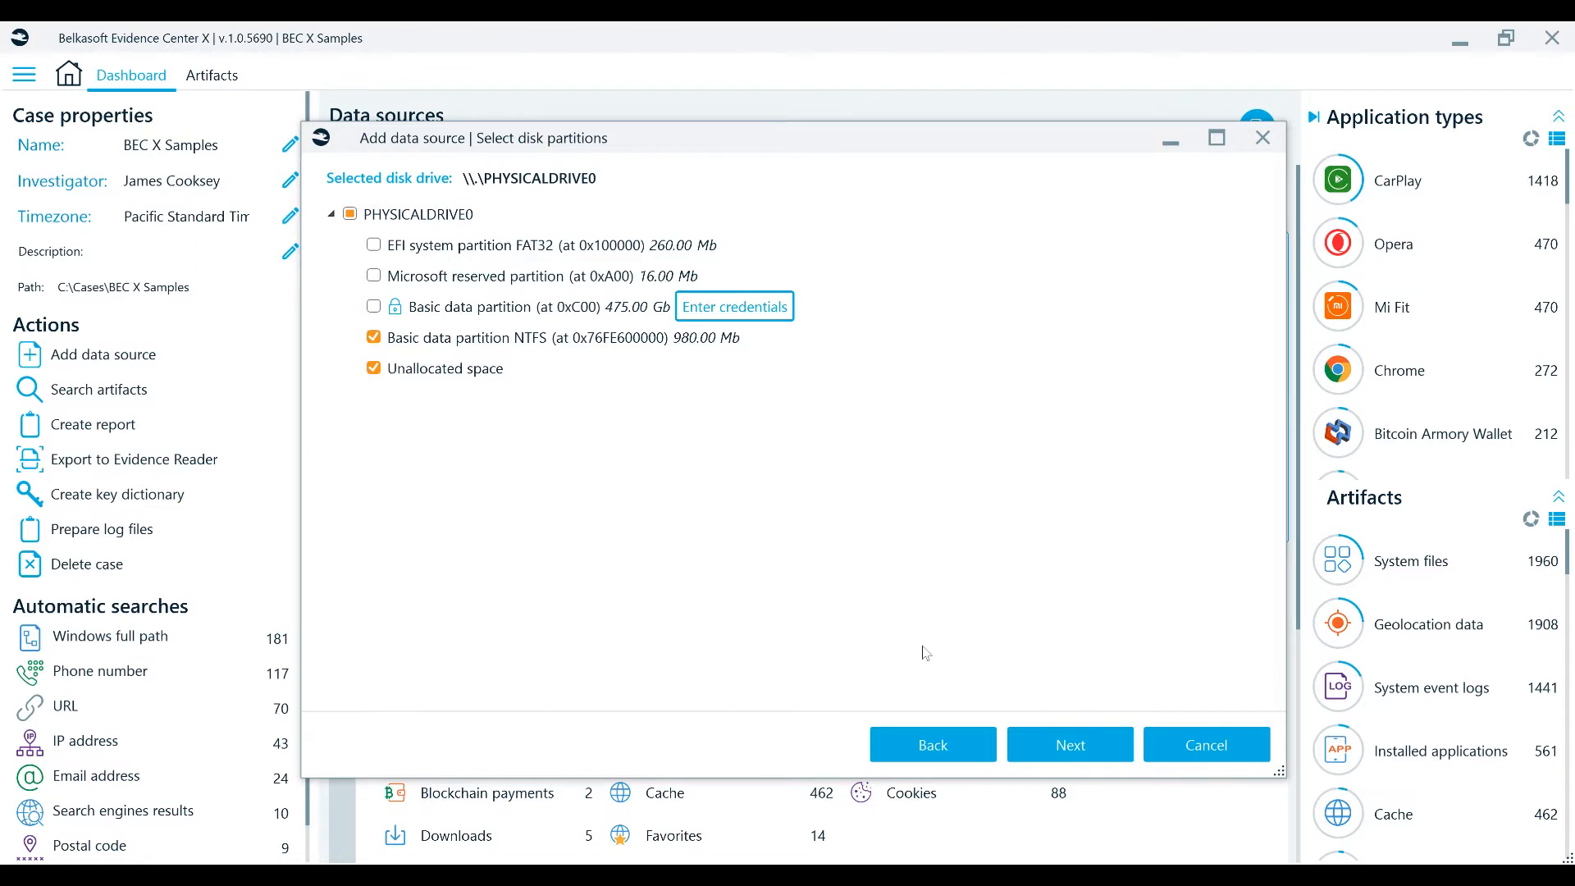
key(alt)
click(1060, 747)
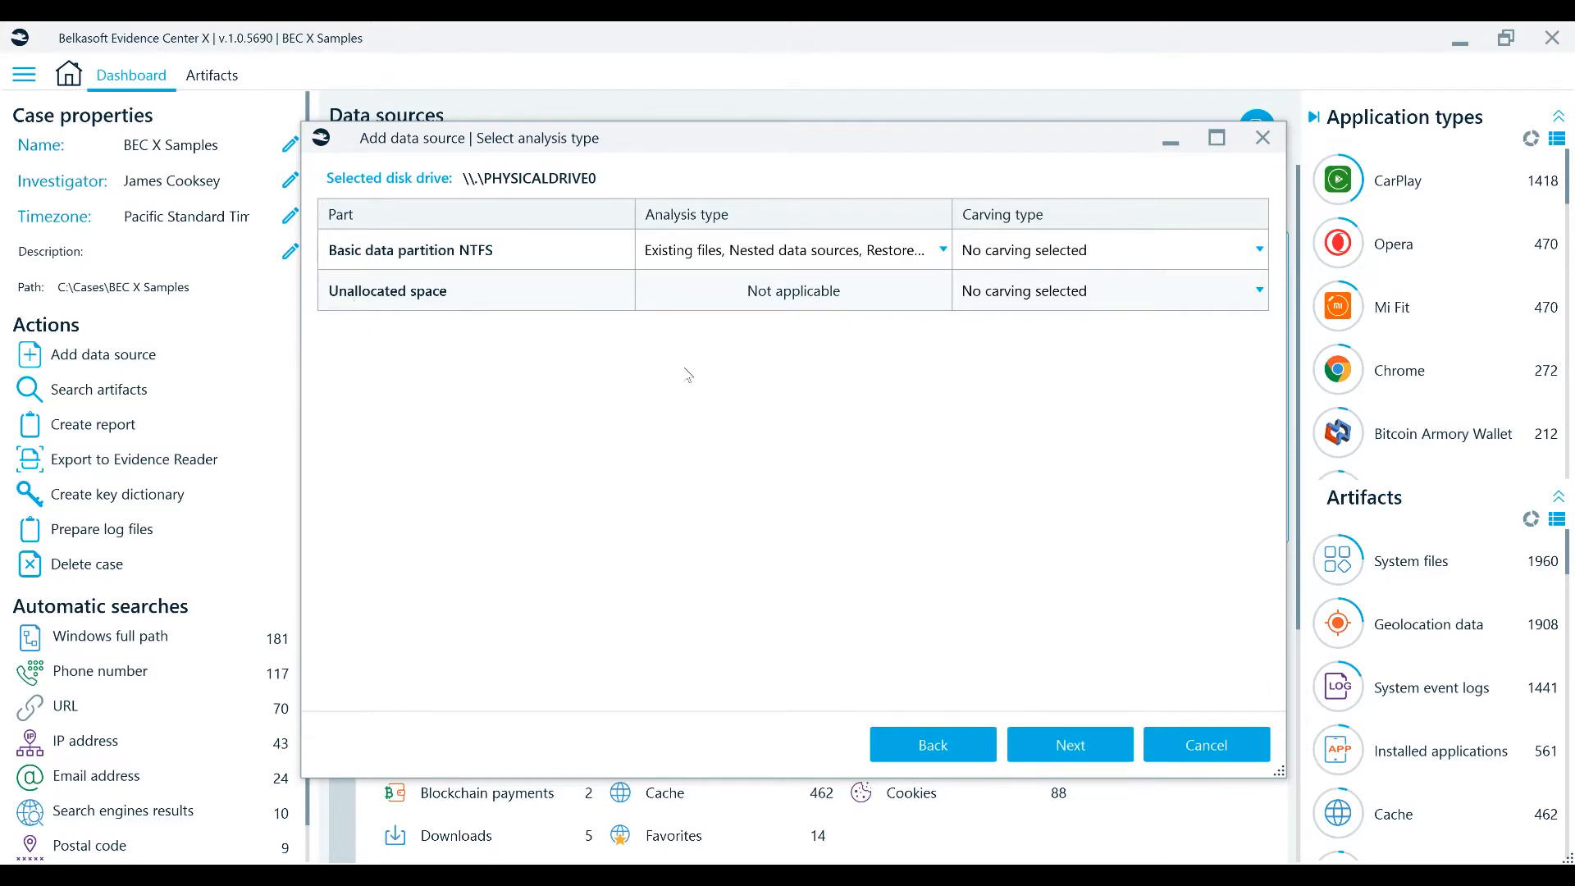
- Review the NTFS partition's analysis types, keeping Existing files, Nested data sources and Restore Recycle Bin enabled without Snapshots
click(944, 252)
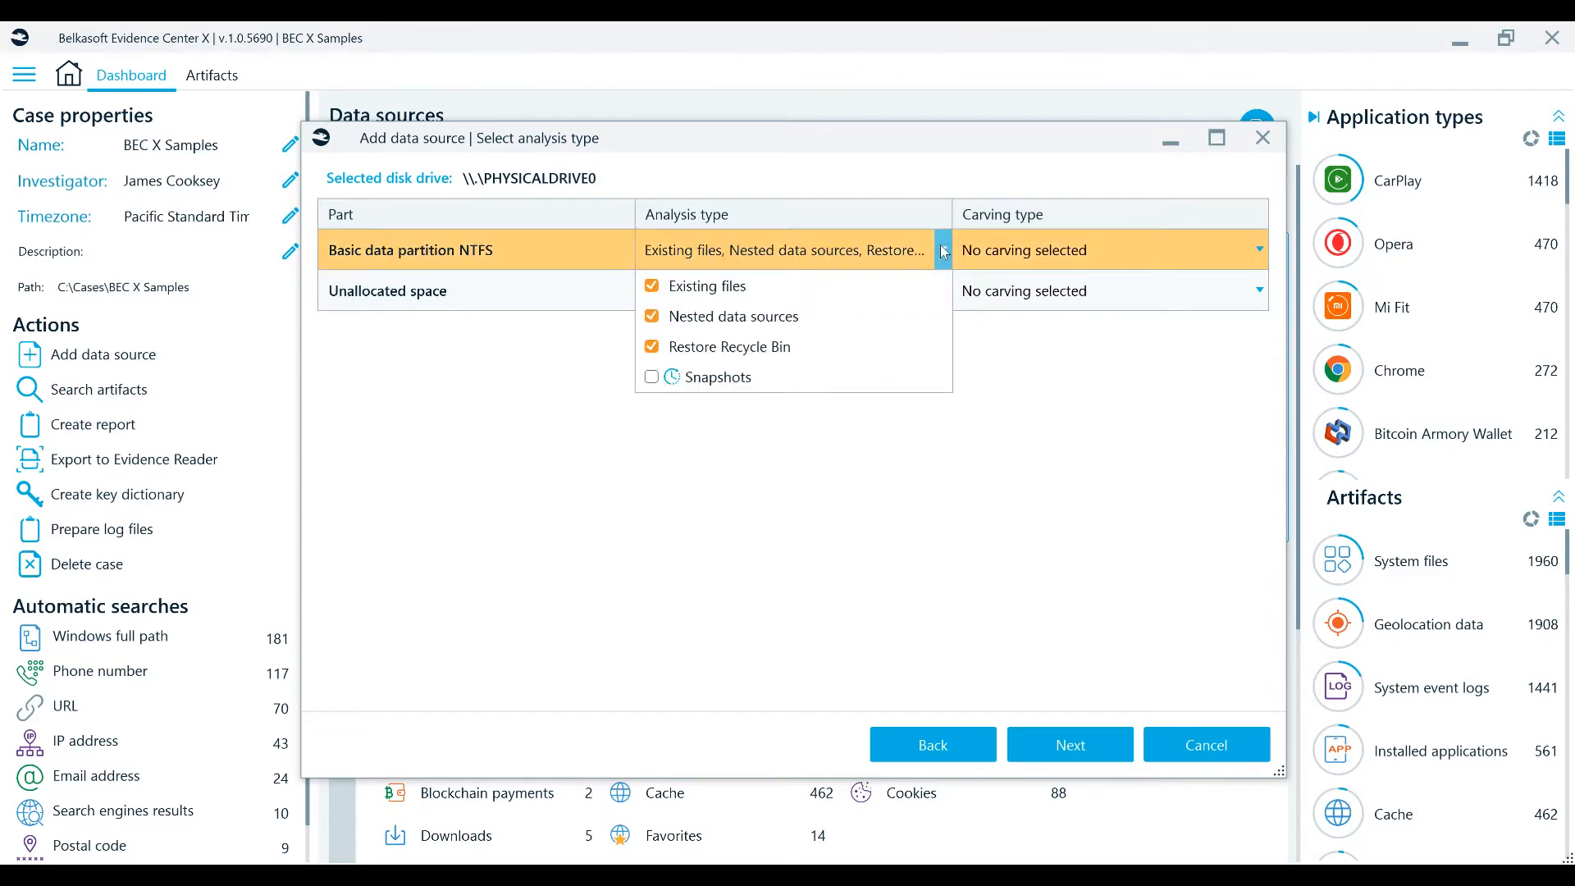
click(717, 294)
click(654, 289)
click(651, 325)
click(651, 322)
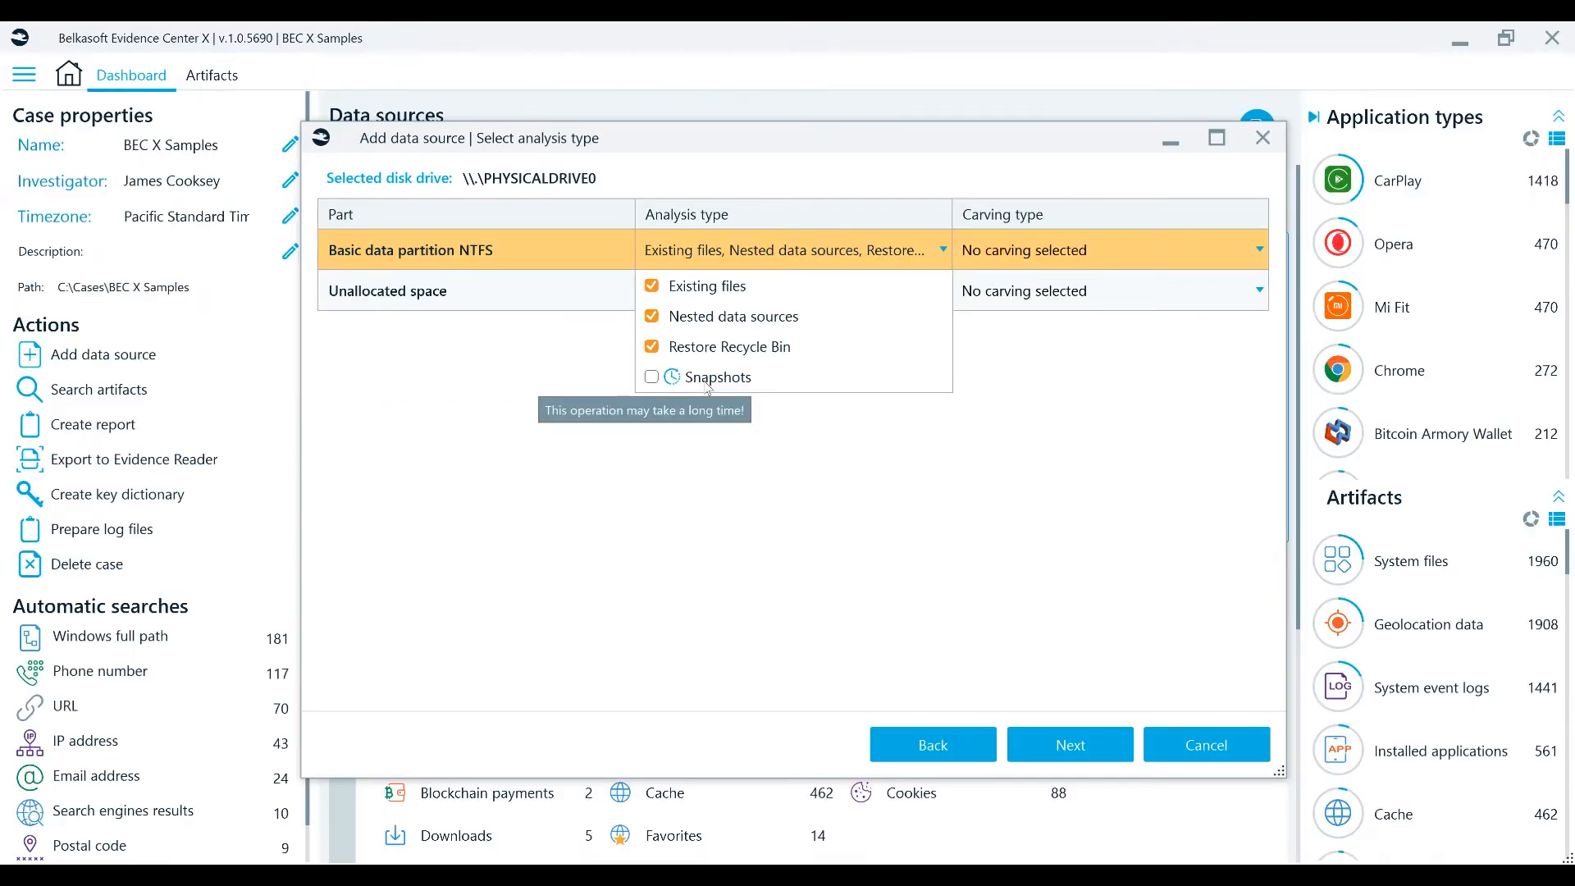
click(704, 381)
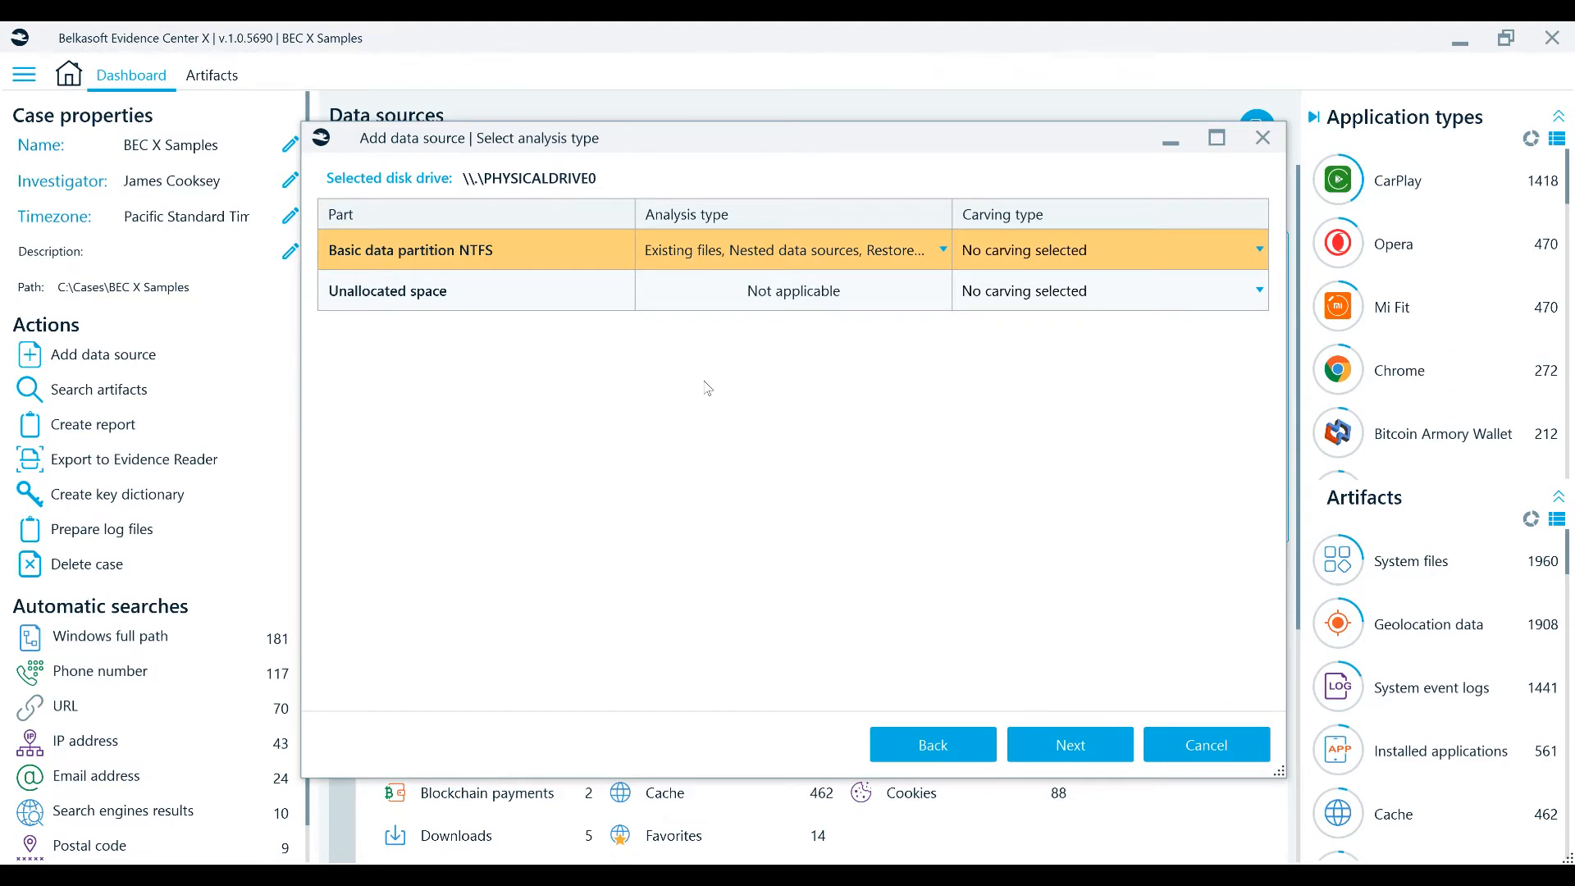
- Check the NTFS partition's carving options, keep No carving selected, and proceed to the advanced analysis options
click(1260, 252)
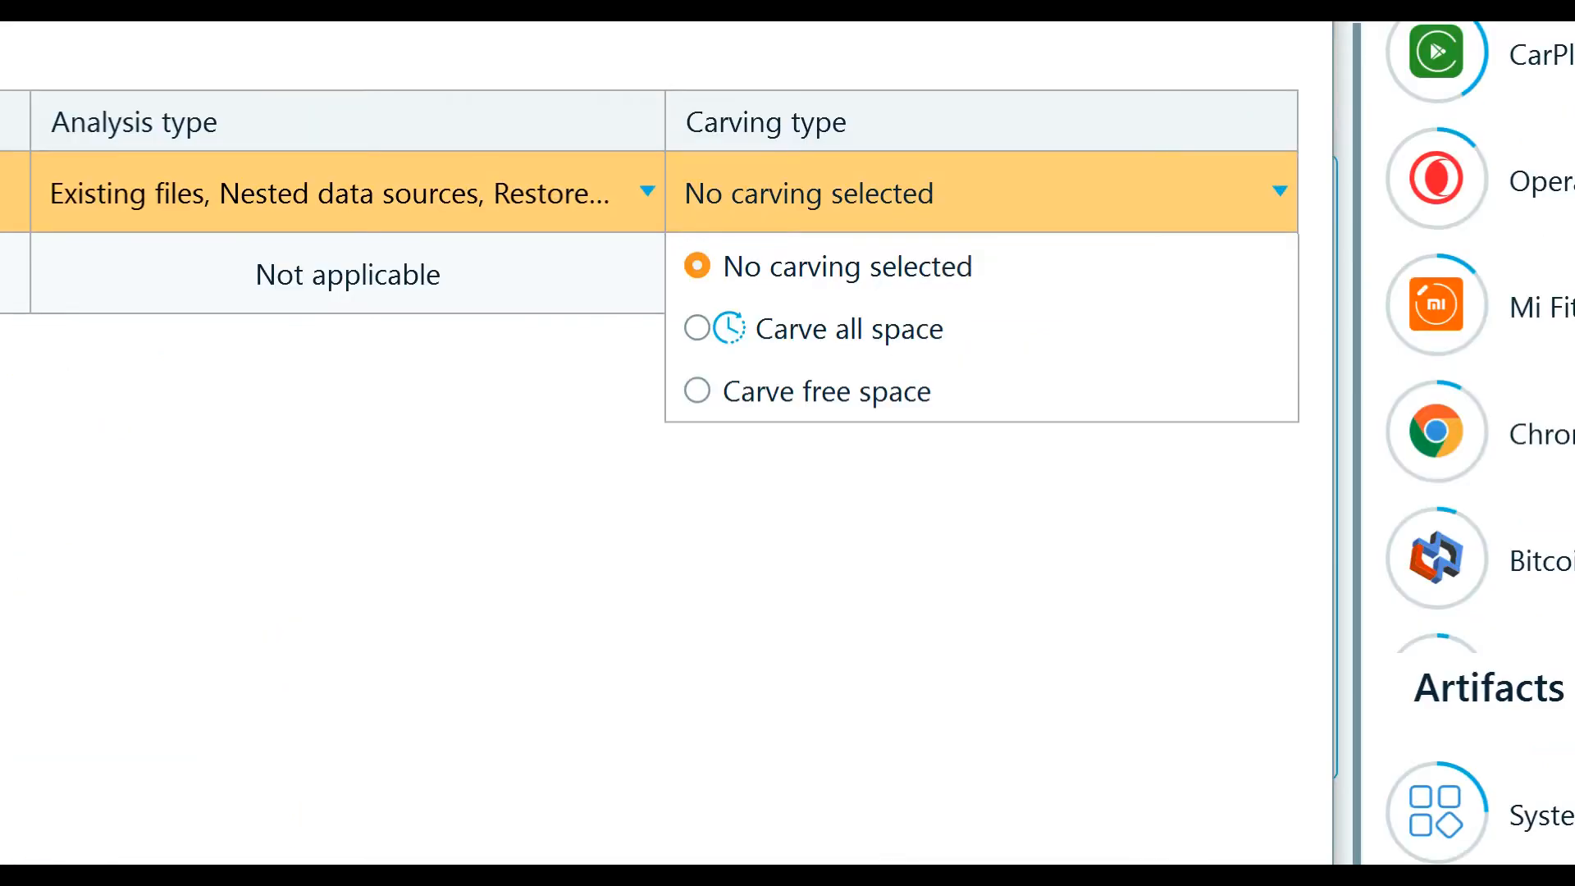
click(1239, 312)
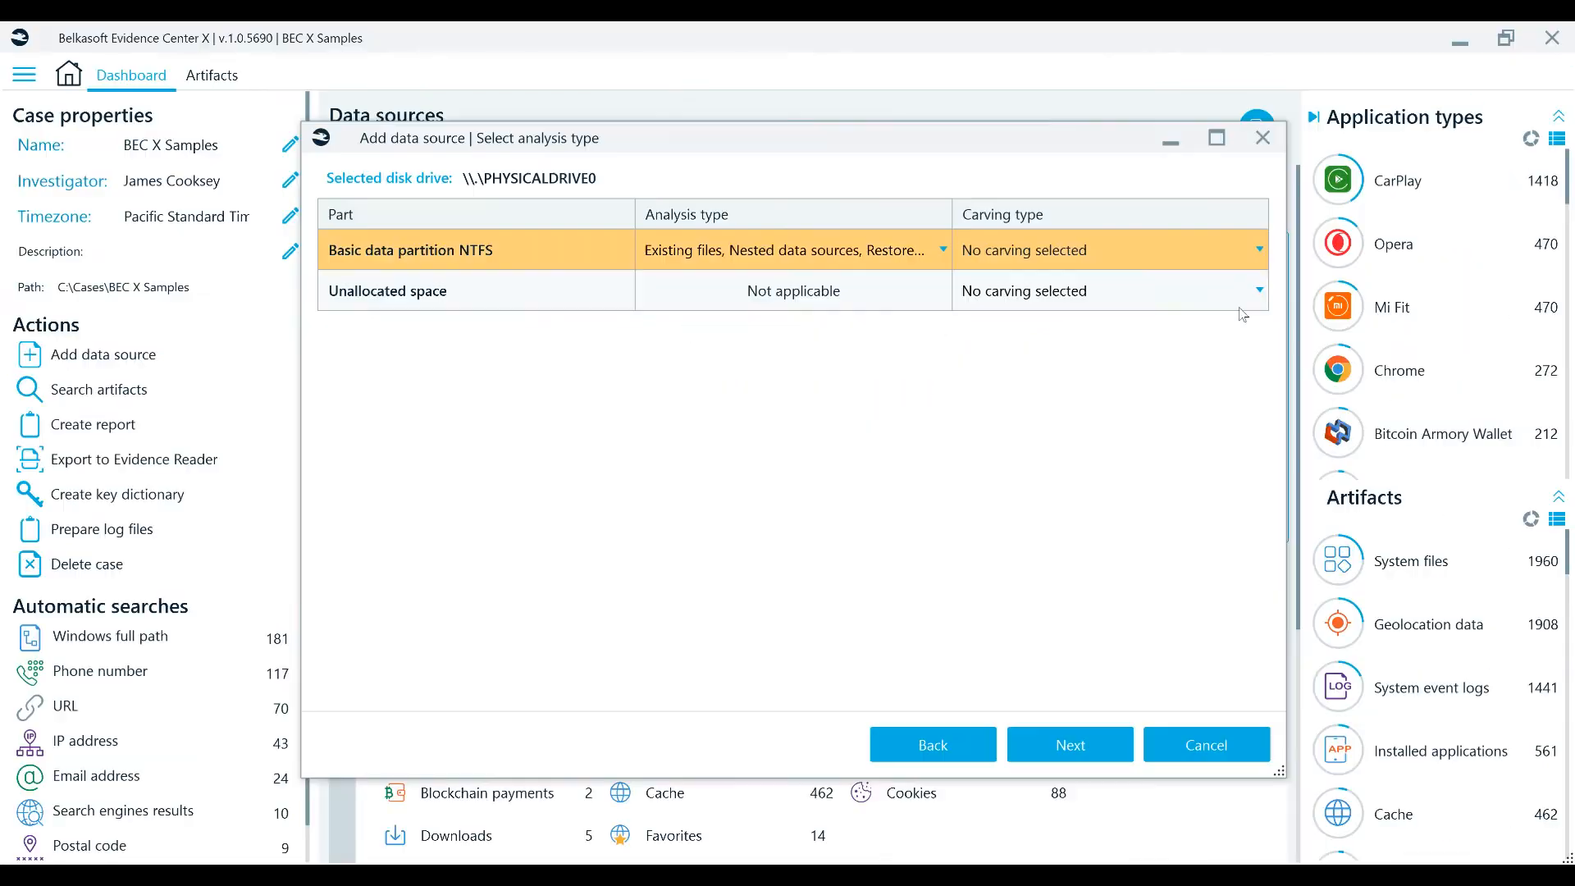
click(1089, 732)
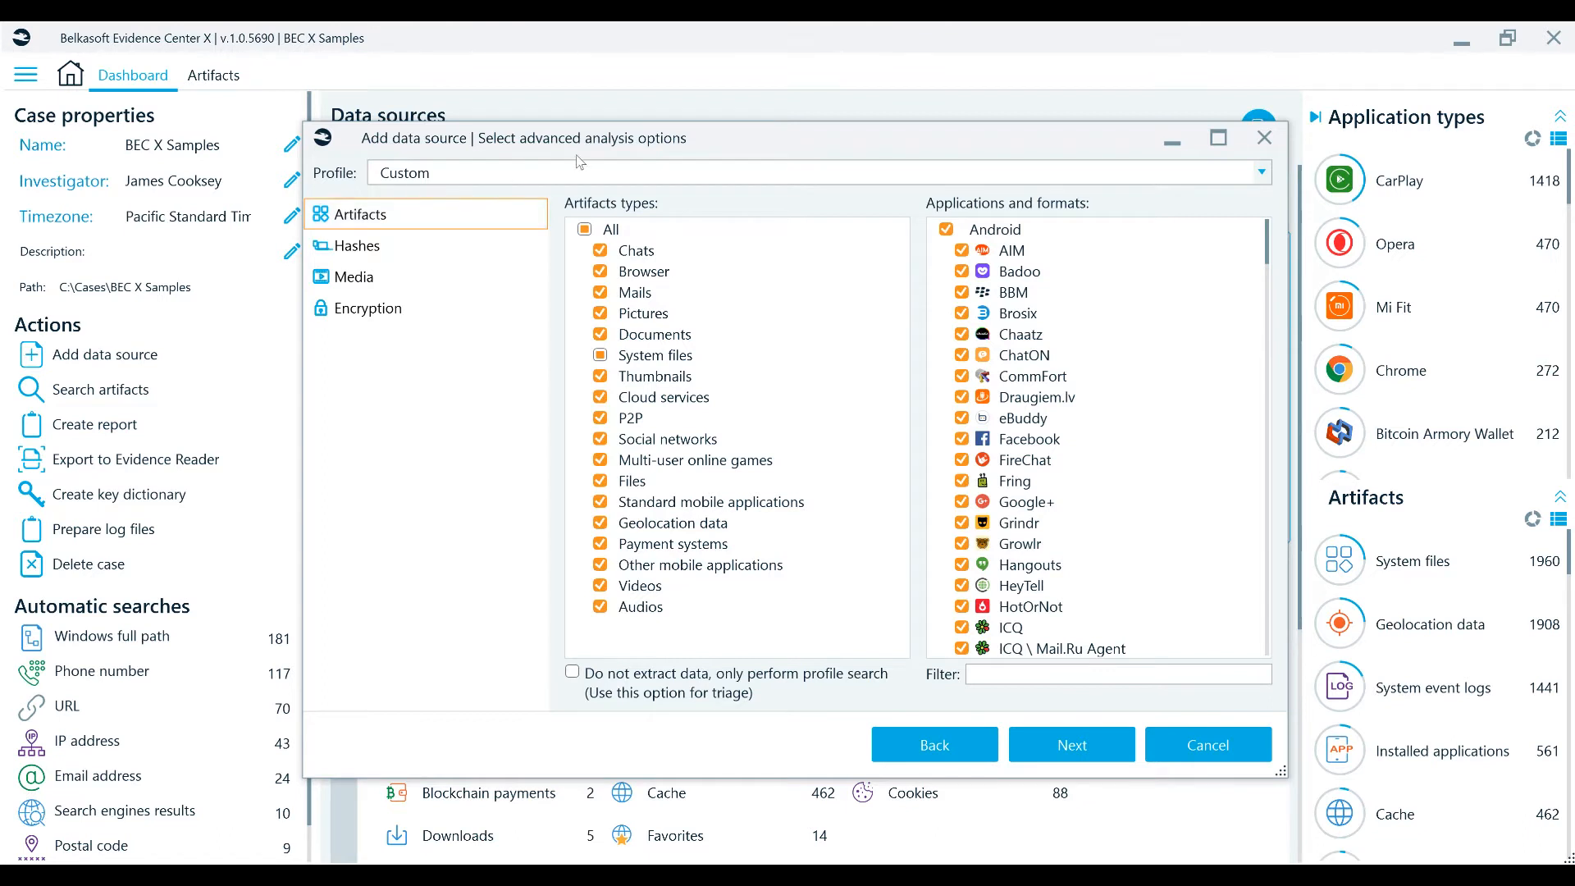
- Try the Triage analysis profile and switch back to Custom
click(1262, 173)
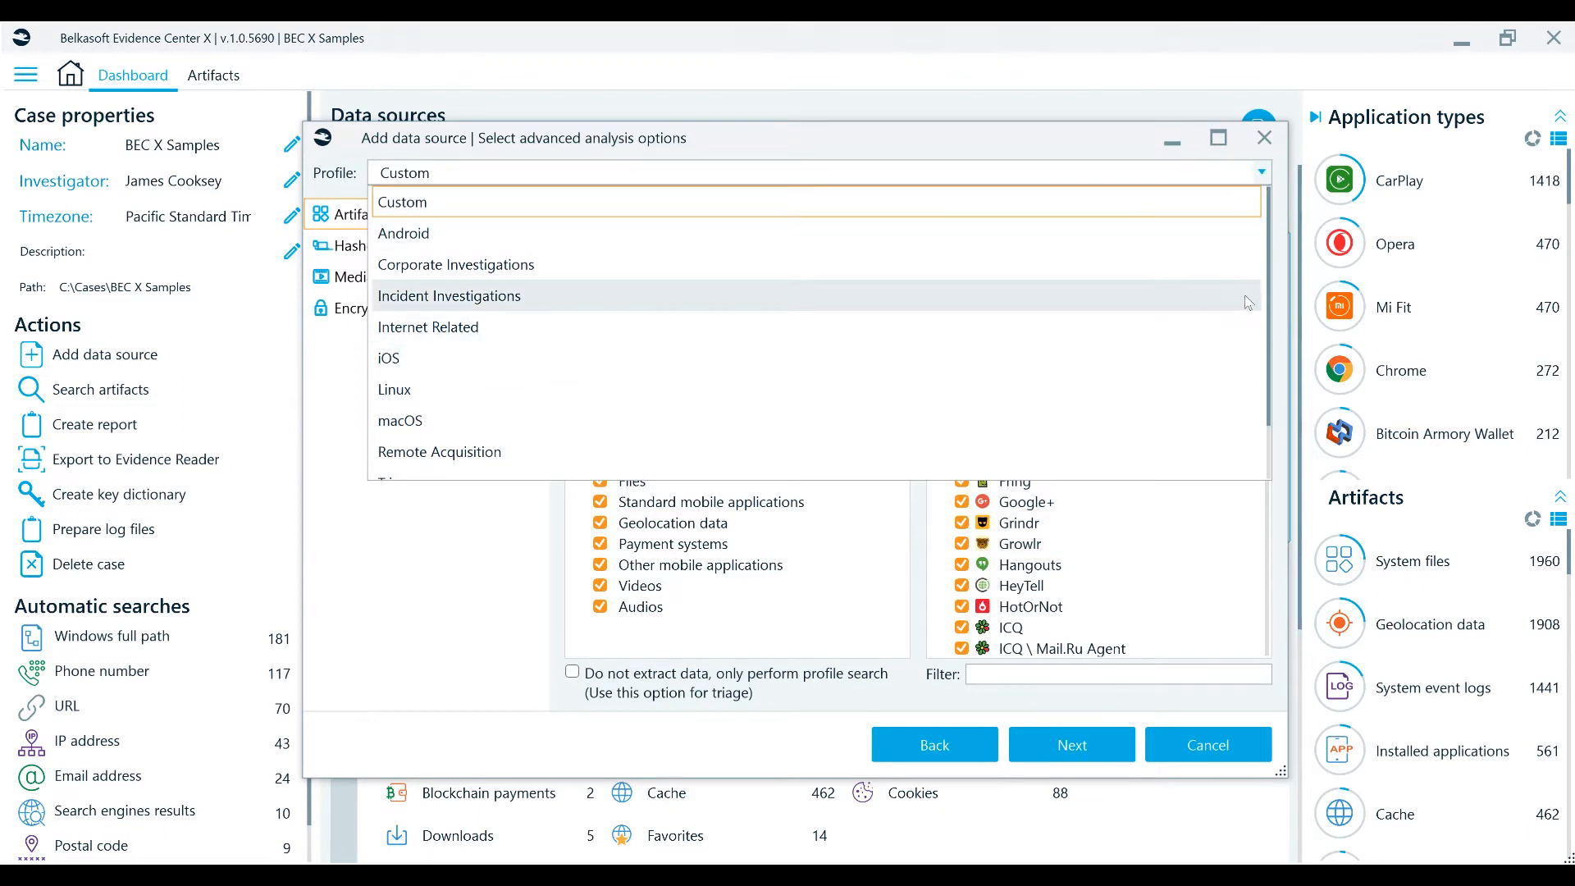
drag(1267, 291, 1263, 361)
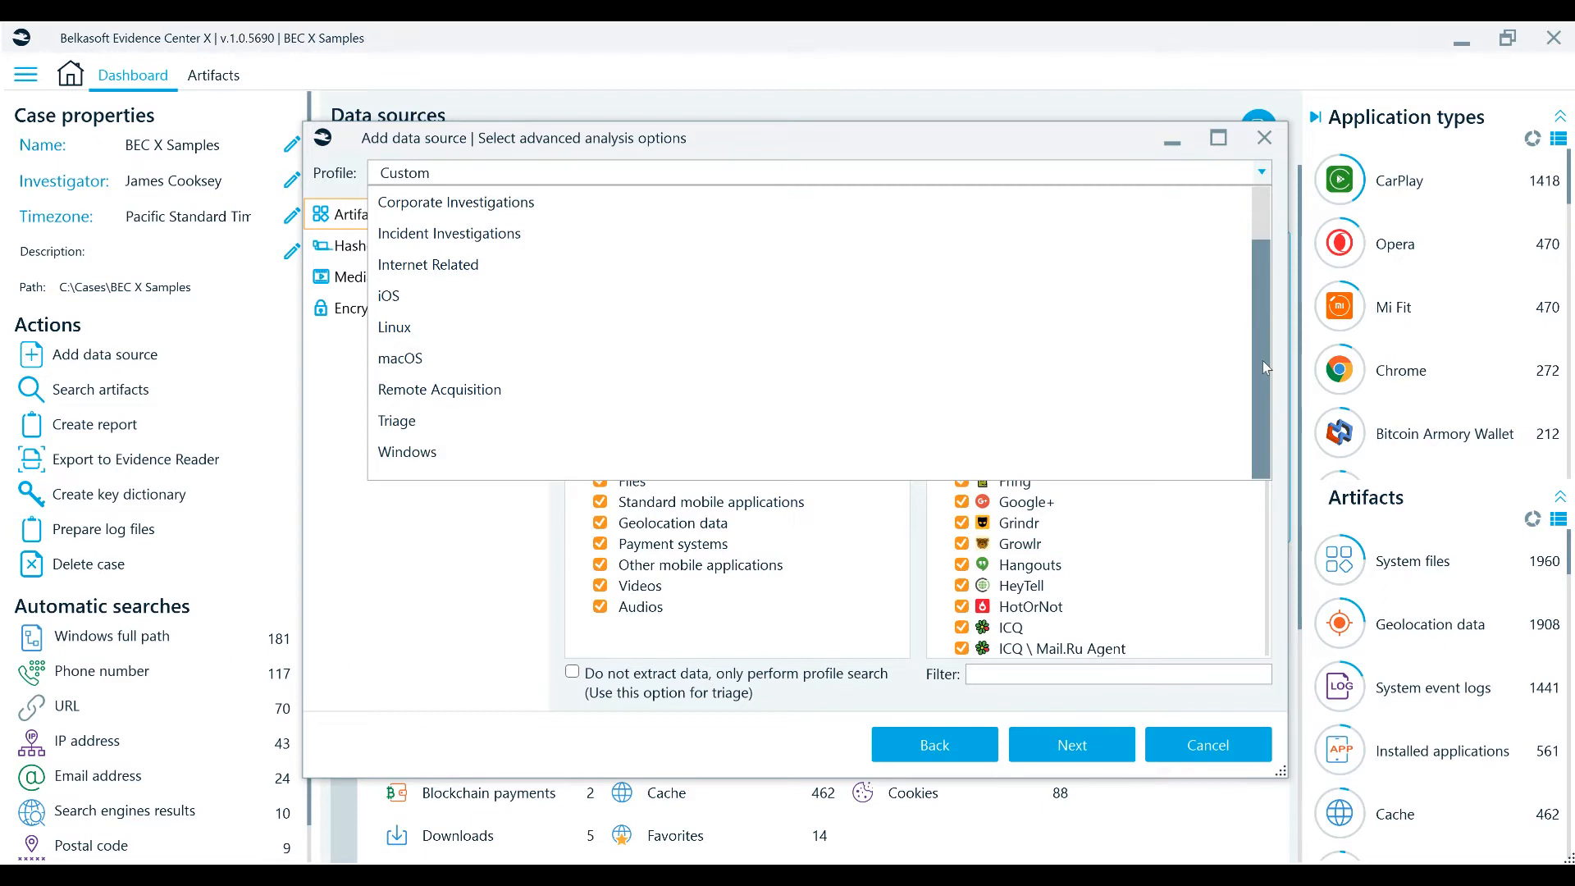
click(443, 421)
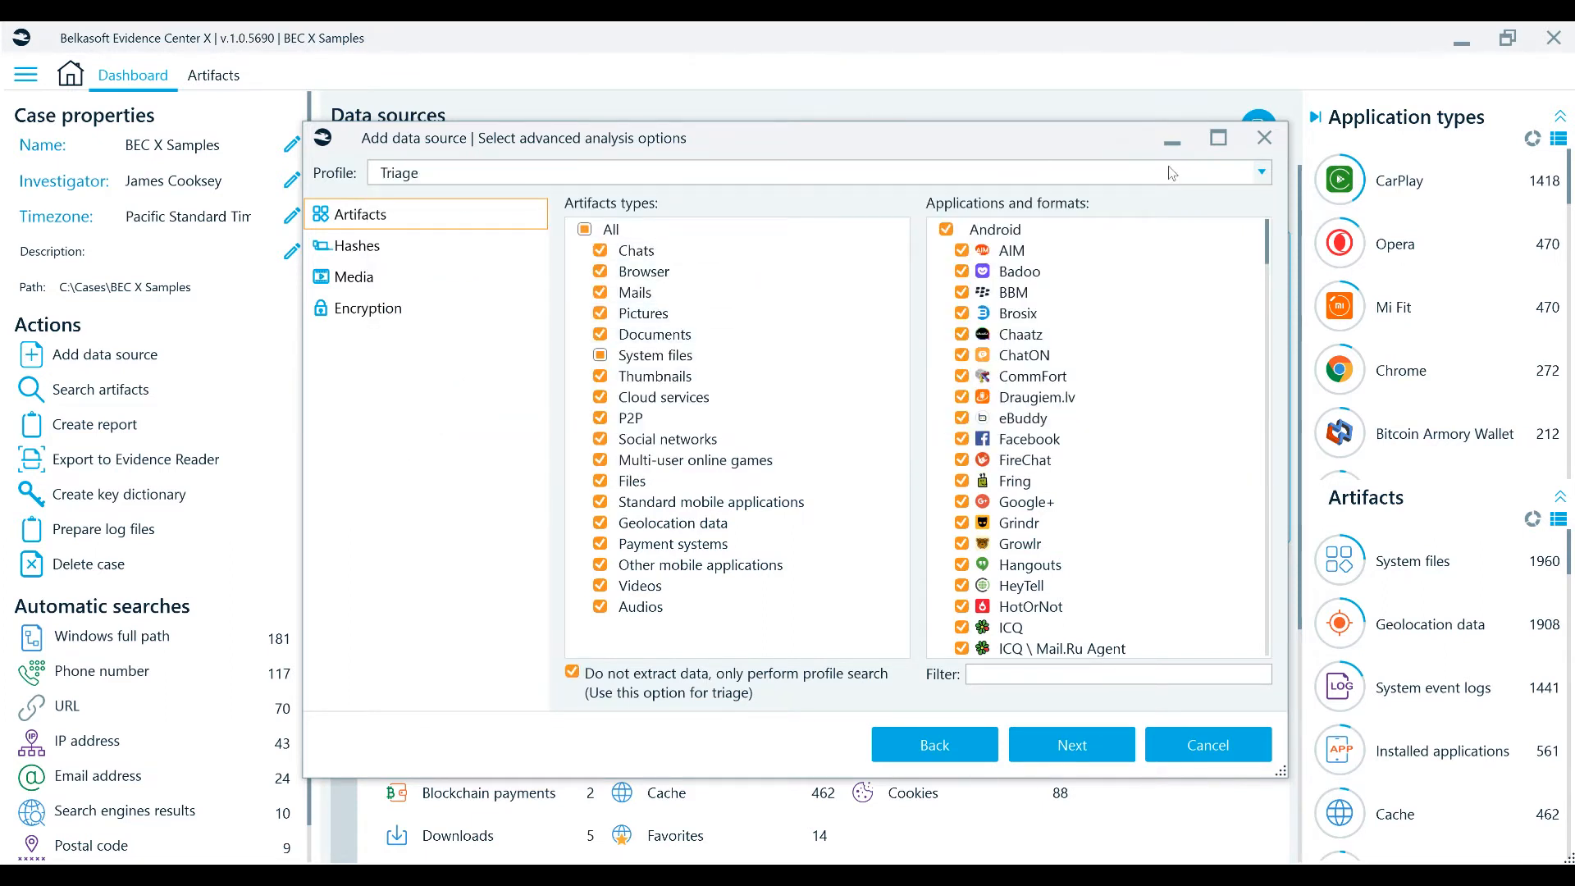
click(1257, 179)
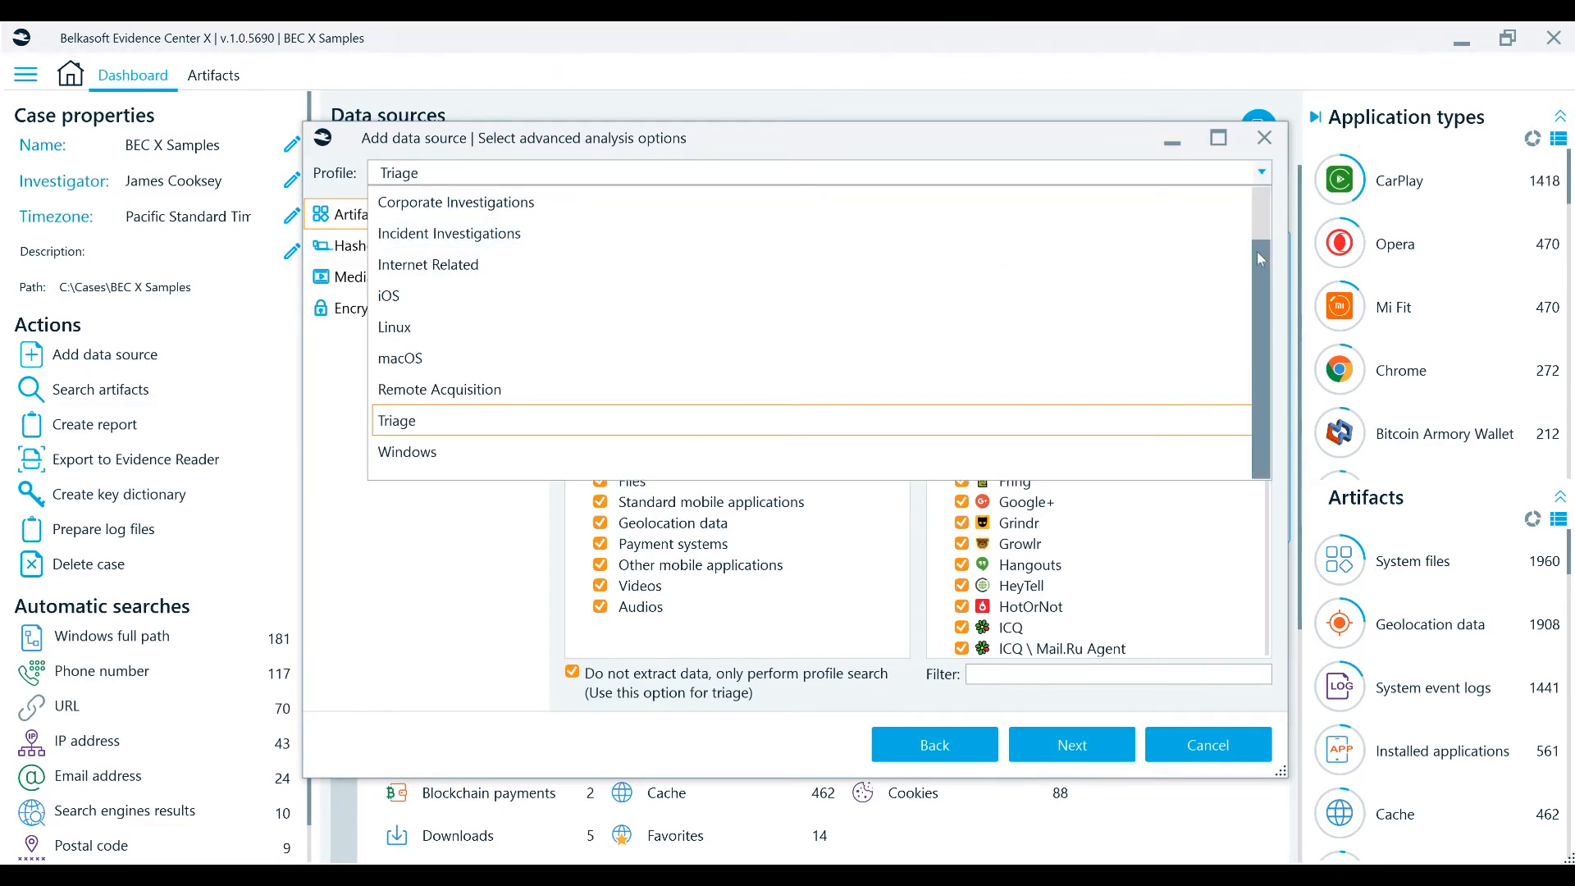
scroll(1261, 263, up, 1)
click(974, 201)
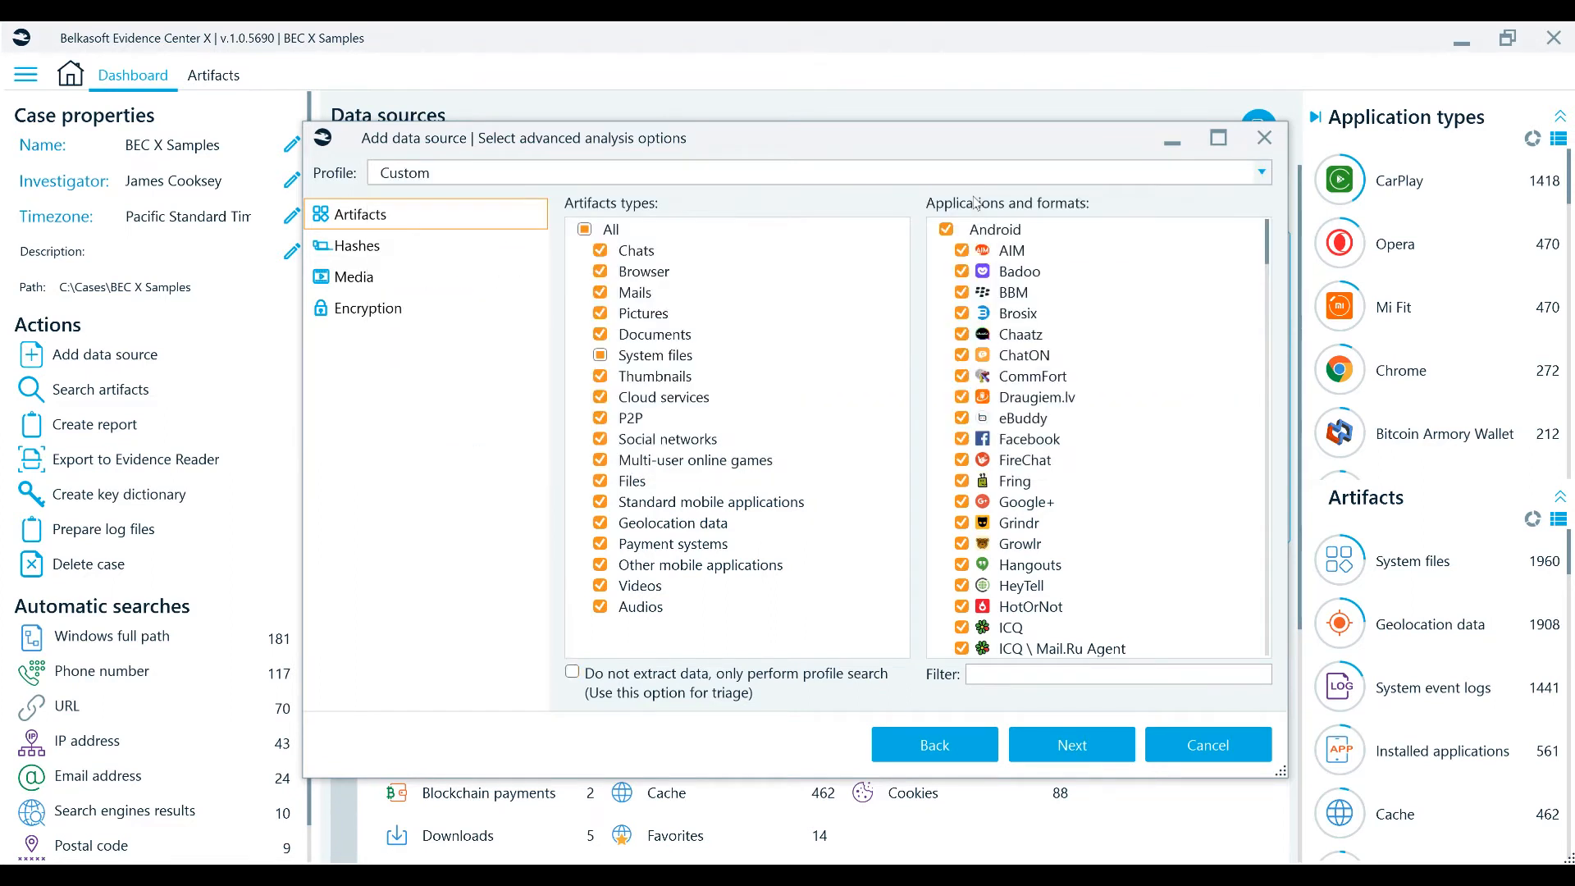
- Examine the applications and formats offered for the Browser, Chats, Mails and Pictures artifact types, leaving the profile-search-only option off
click(803, 266)
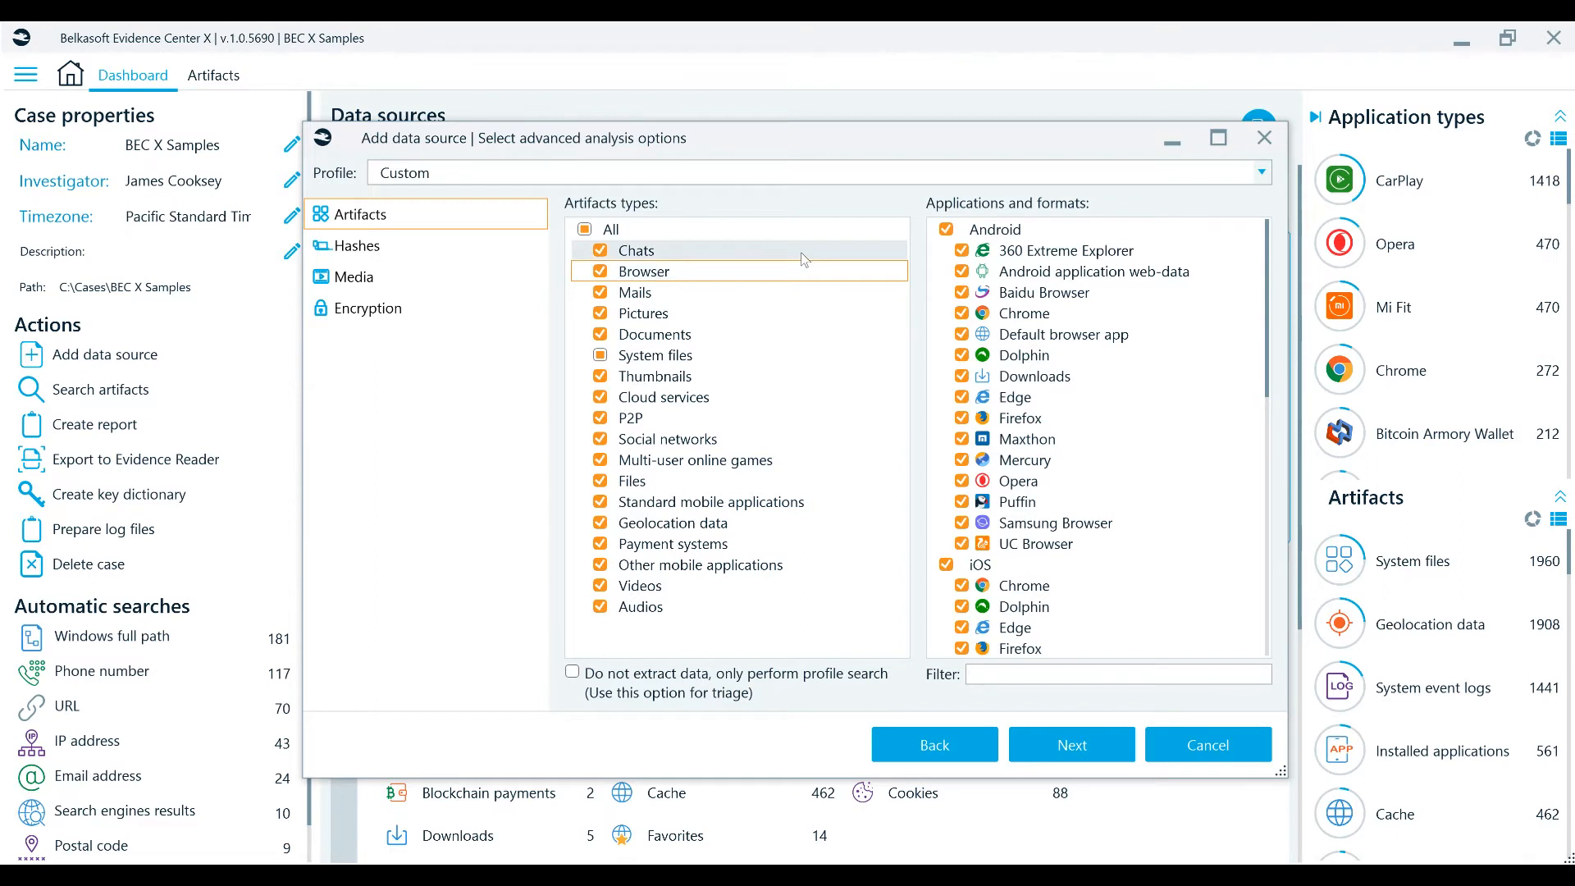
click(800, 252)
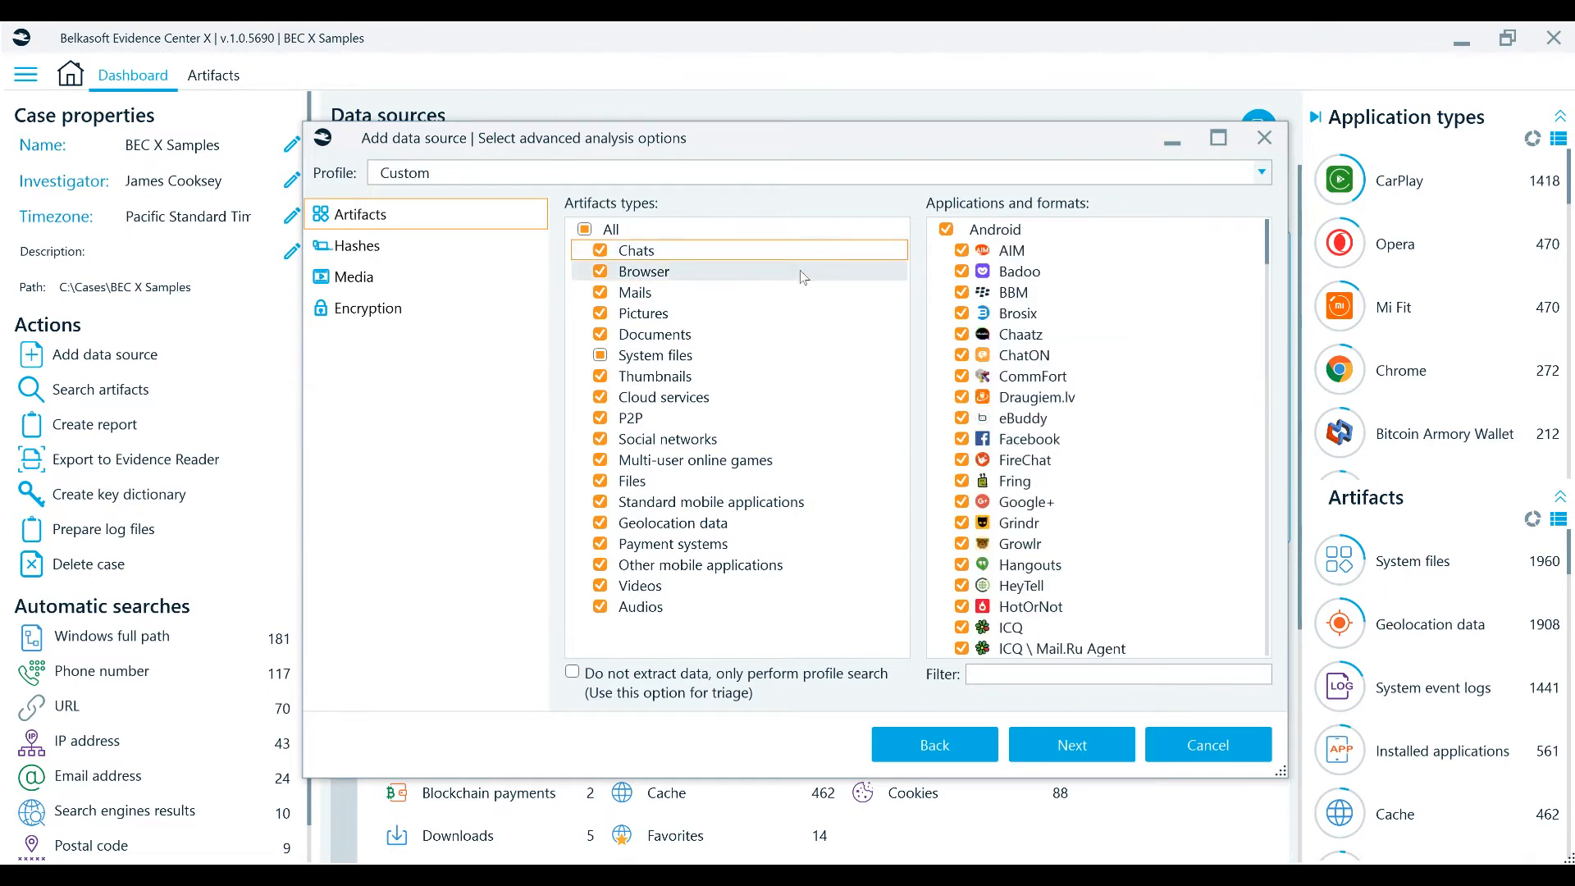
click(804, 274)
click(800, 295)
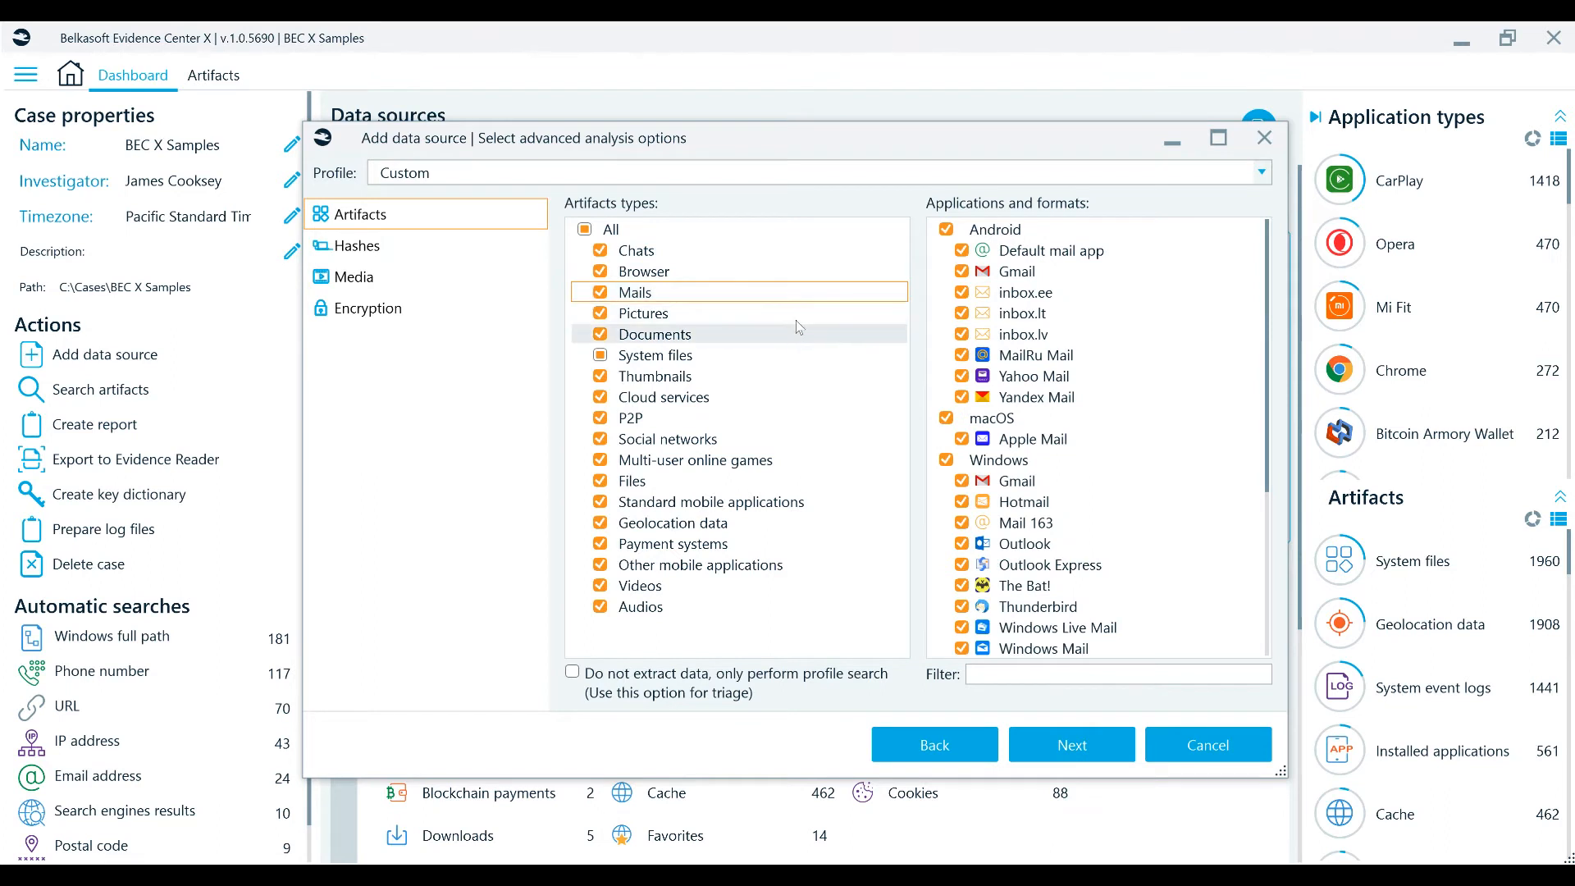
click(796, 318)
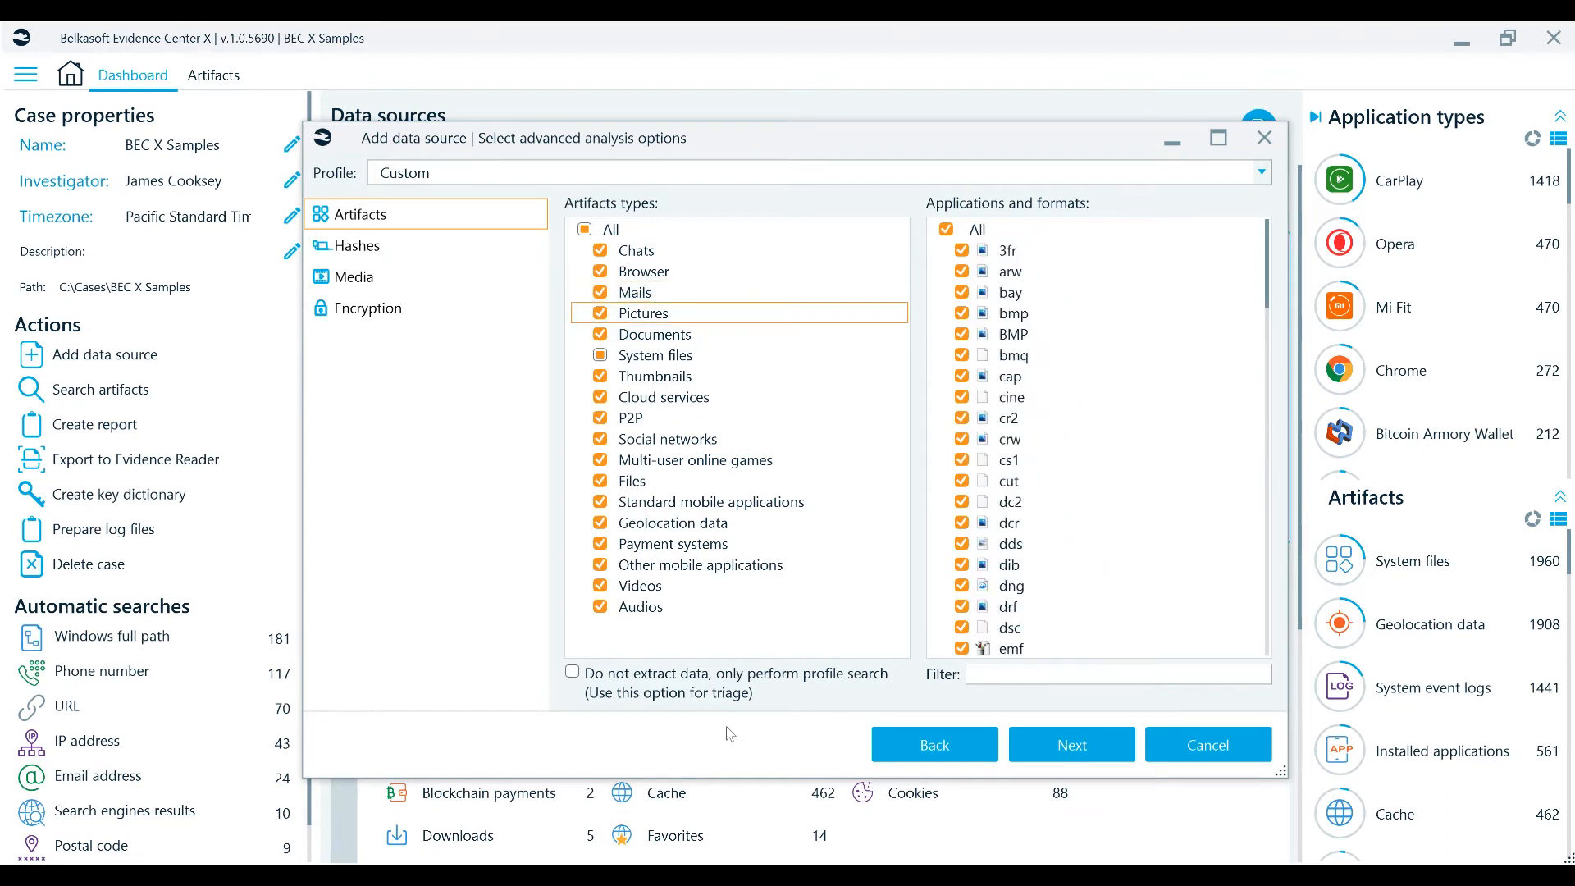
click(678, 688)
click(678, 688)
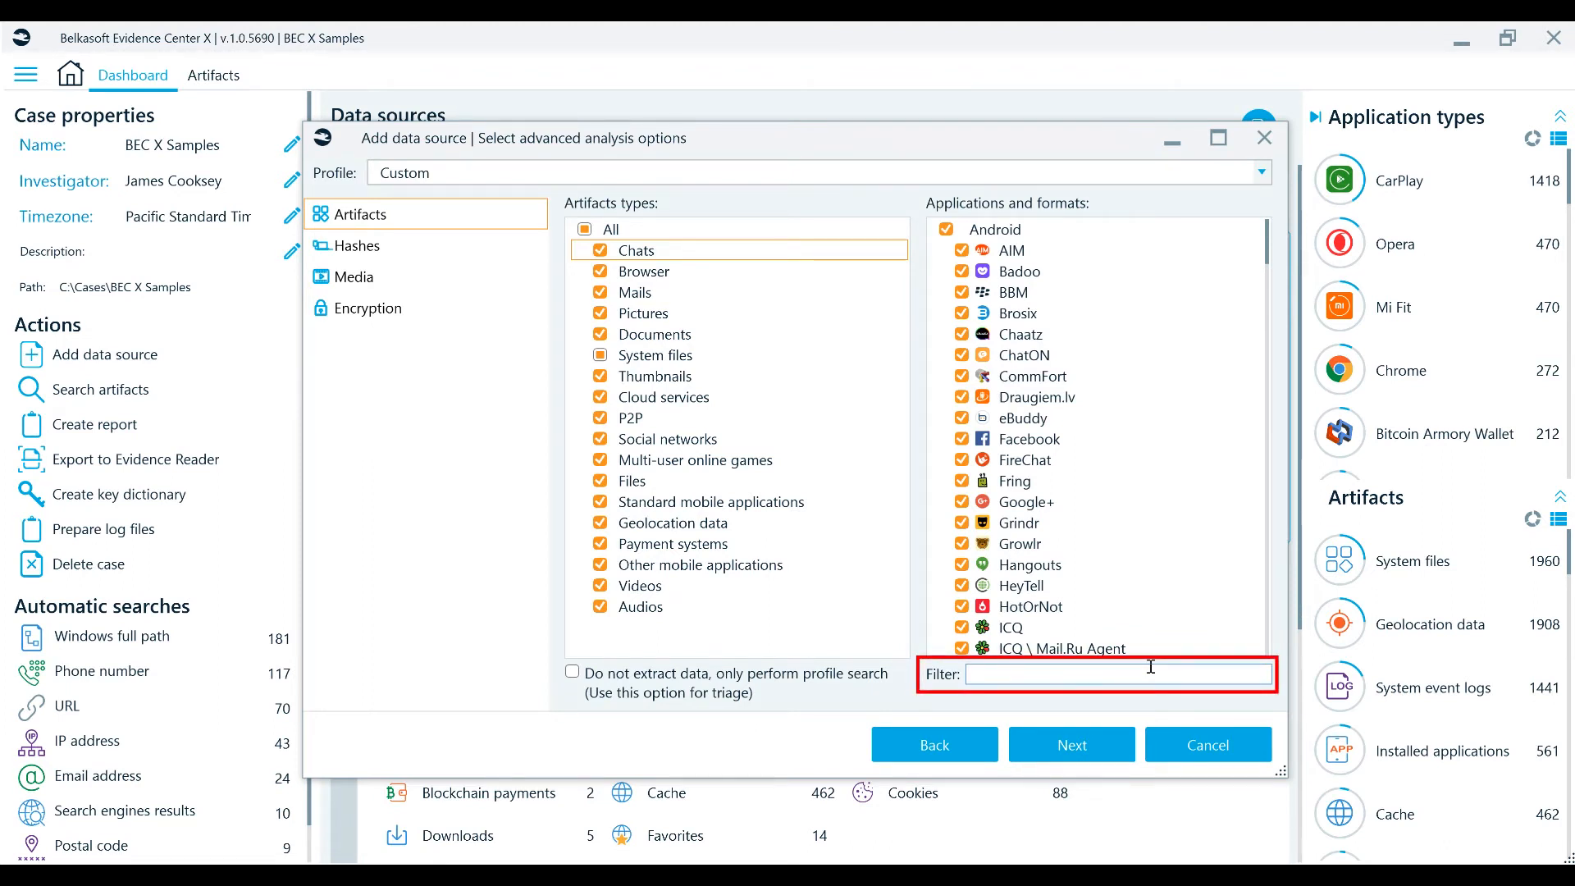
- Filter the artifacts by "gr" and view the matching entries under Other mobile applications
click(1151, 667)
text(gr)
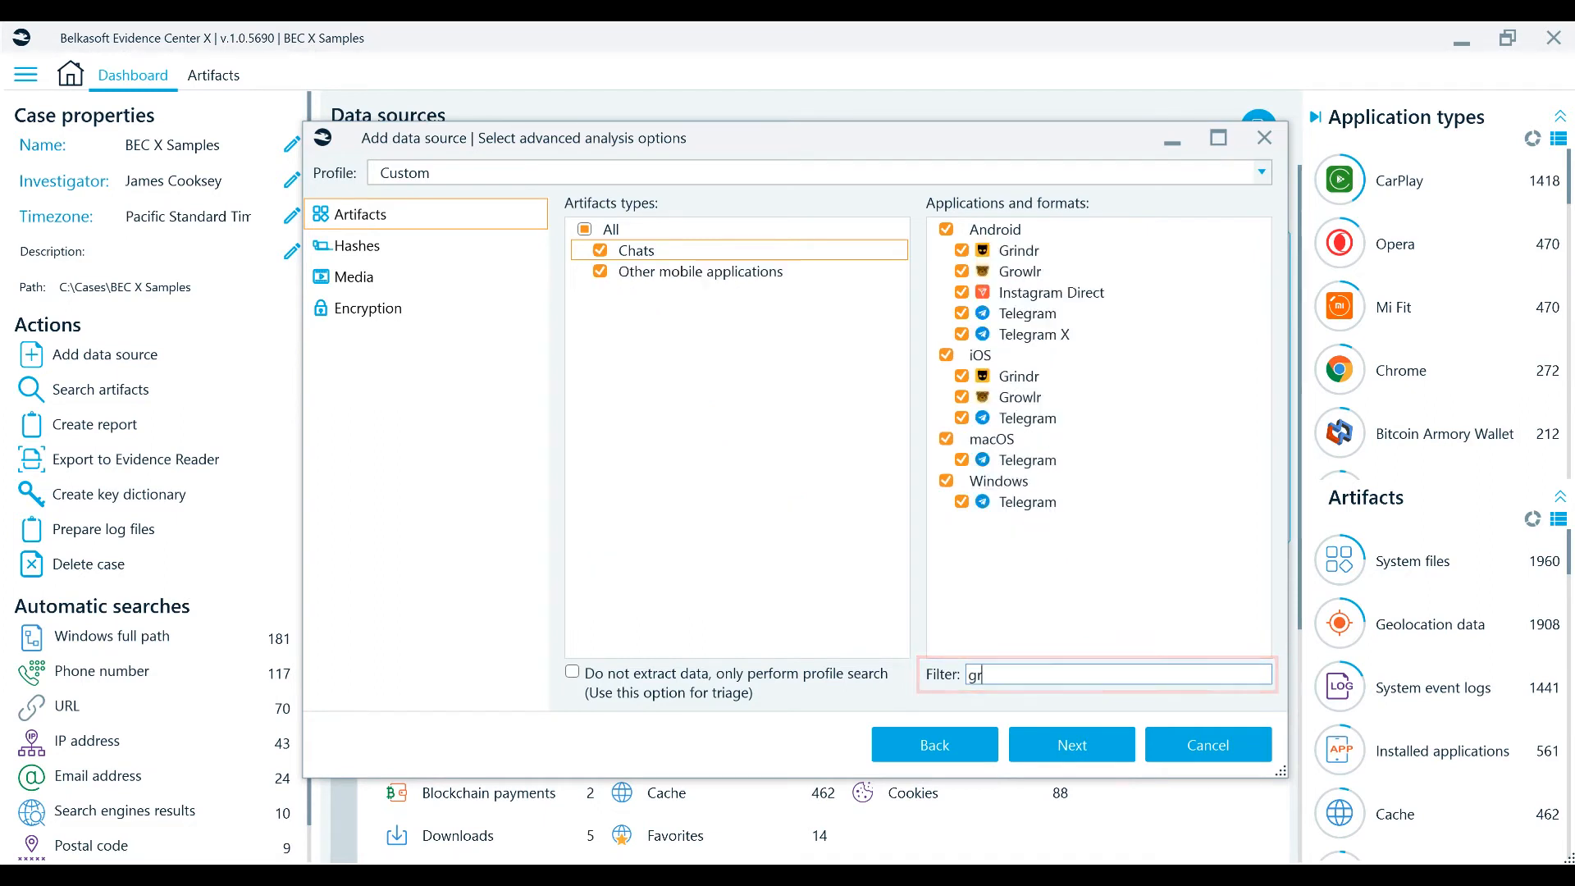
click(736, 276)
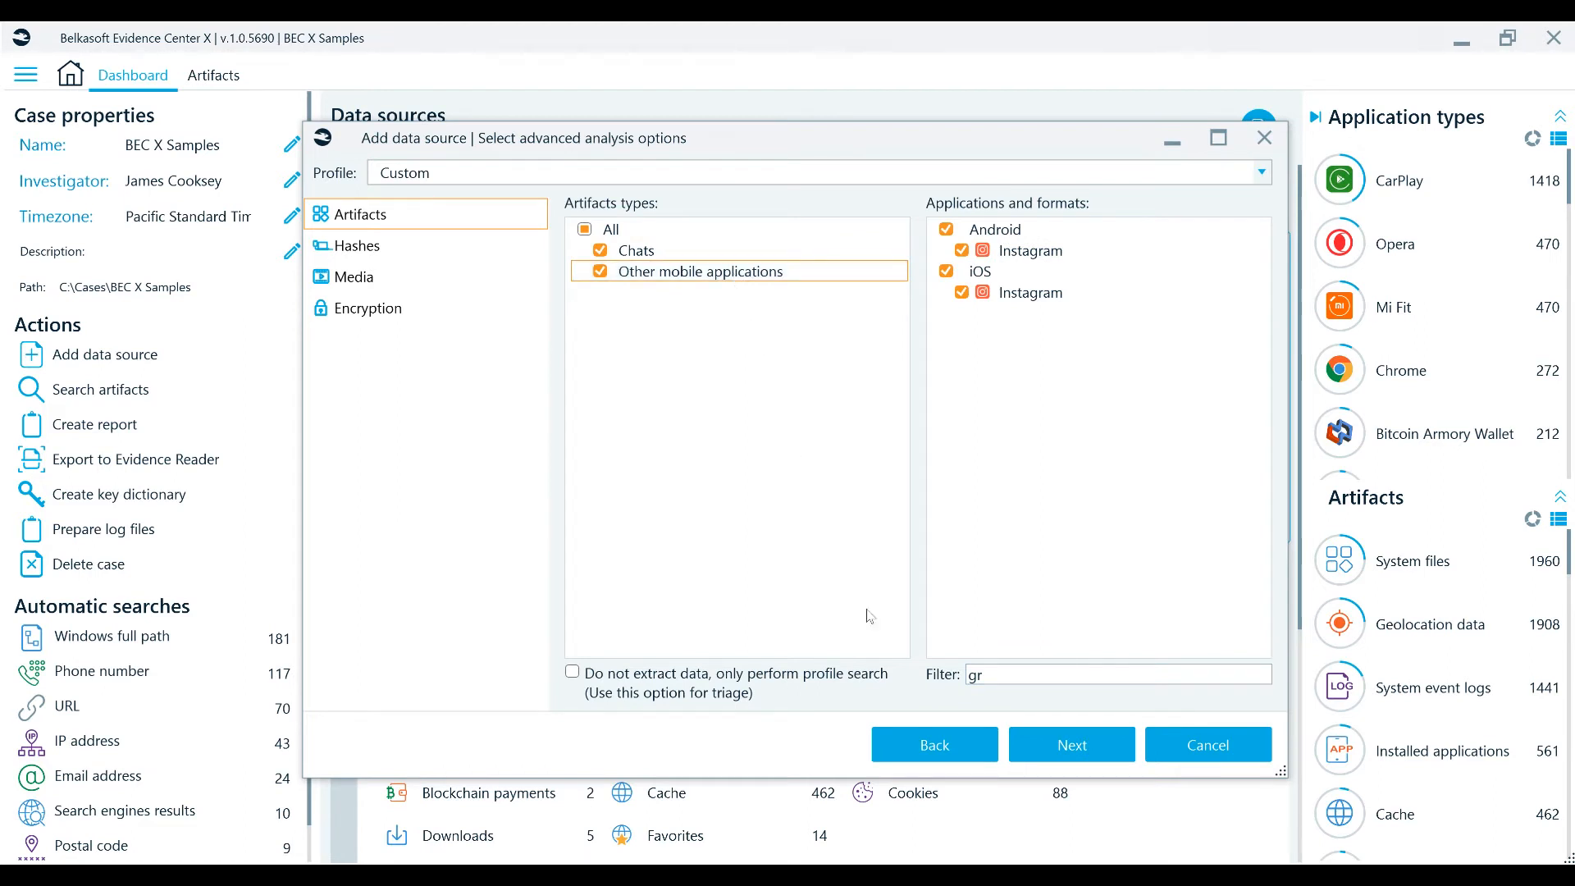
- In the hash options, enable matching against the "good" whitelist hashset database and proceed to the media options
click(1041, 742)
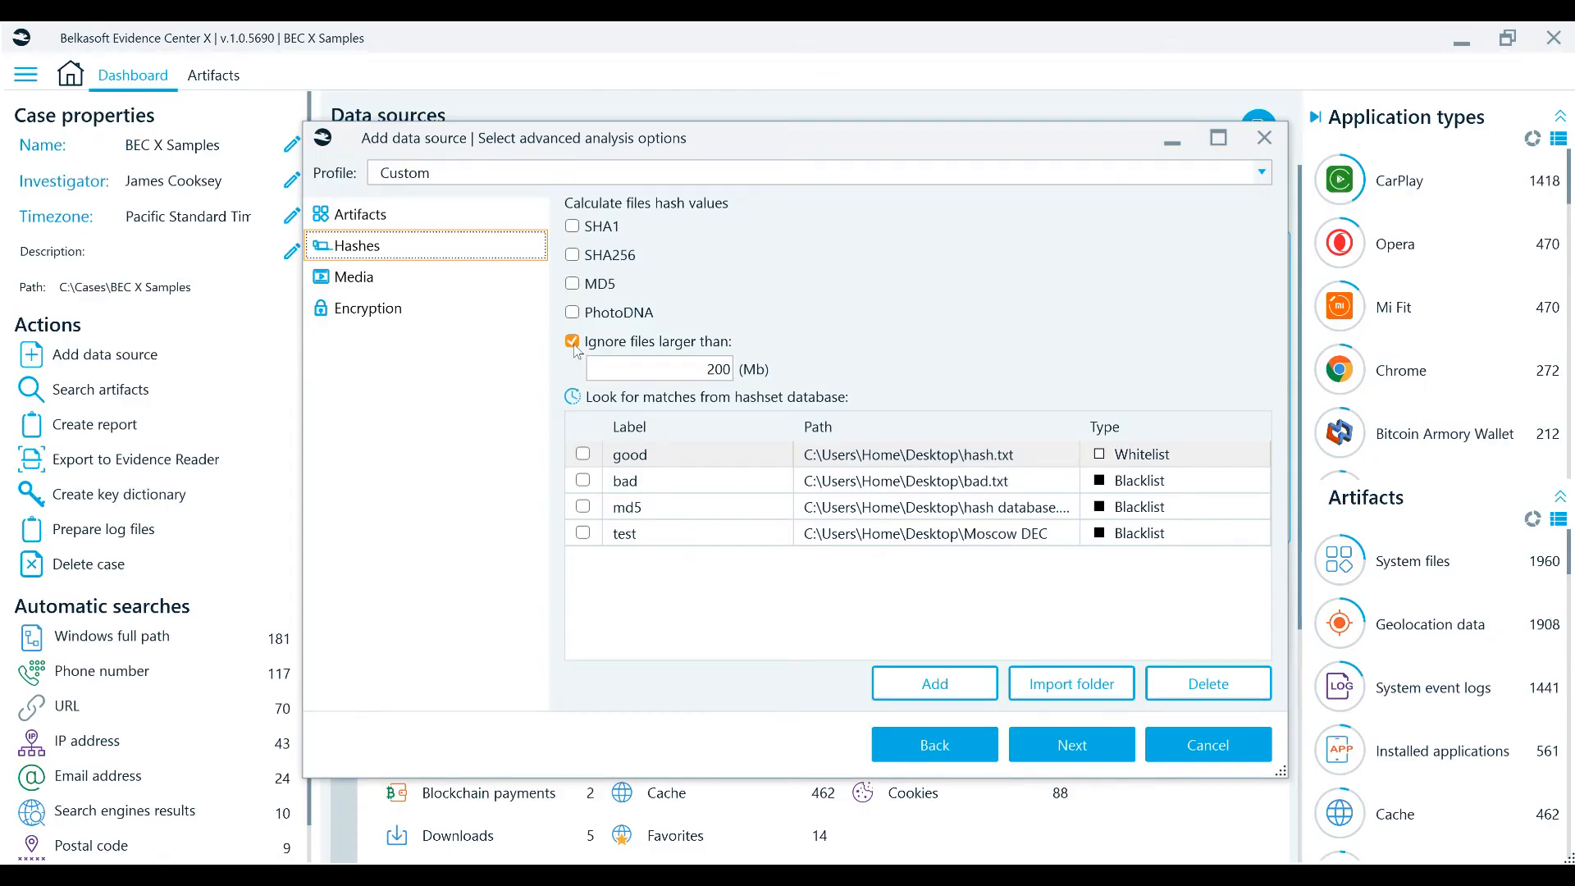
click(583, 456)
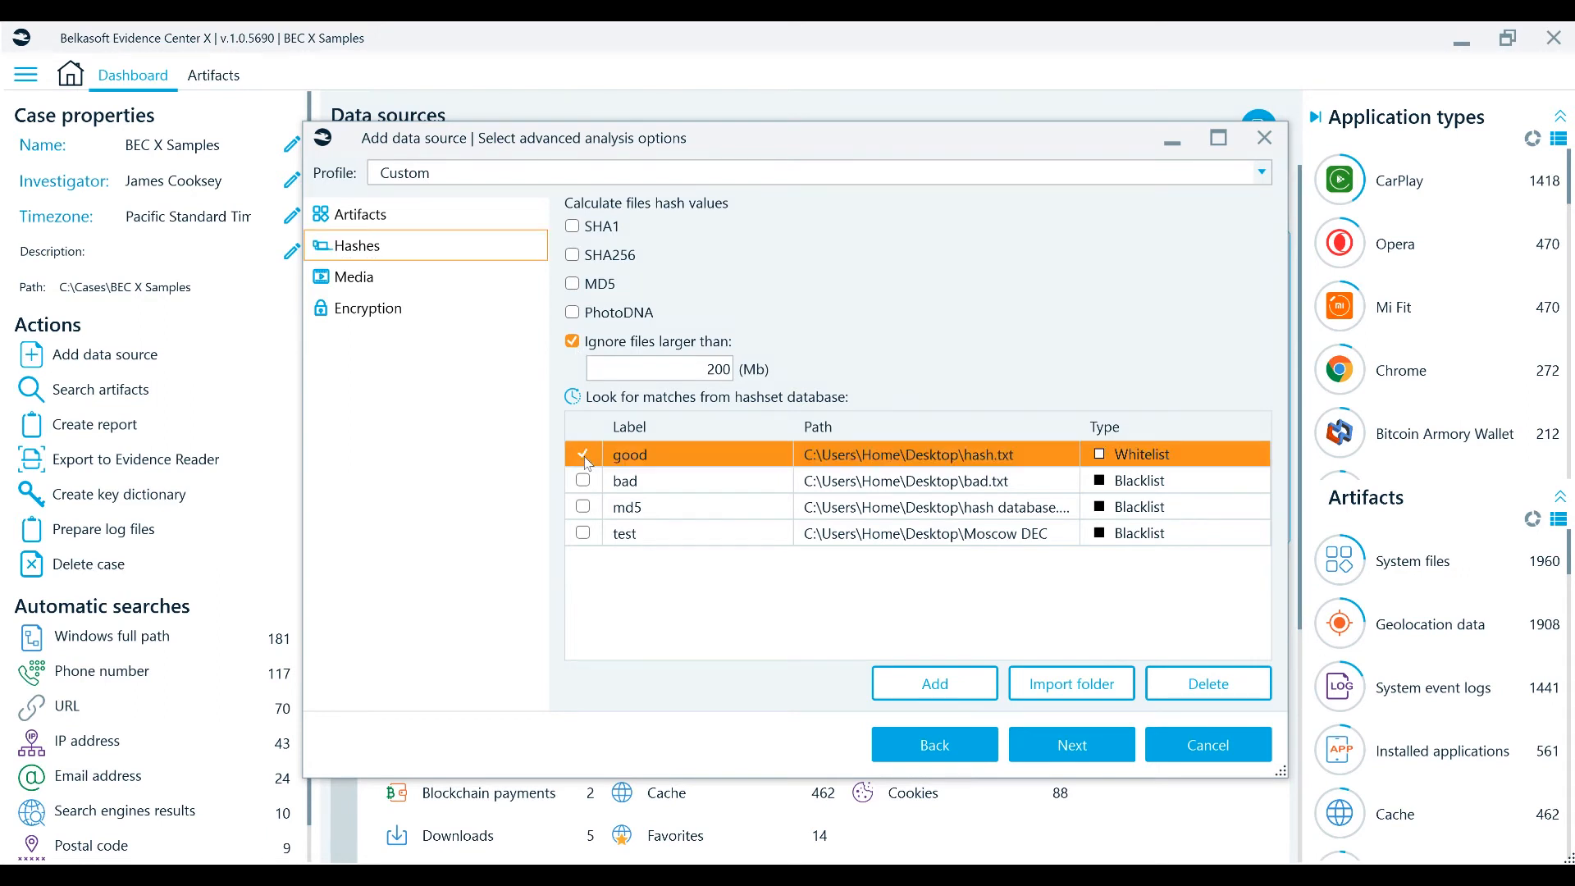
click(1097, 748)
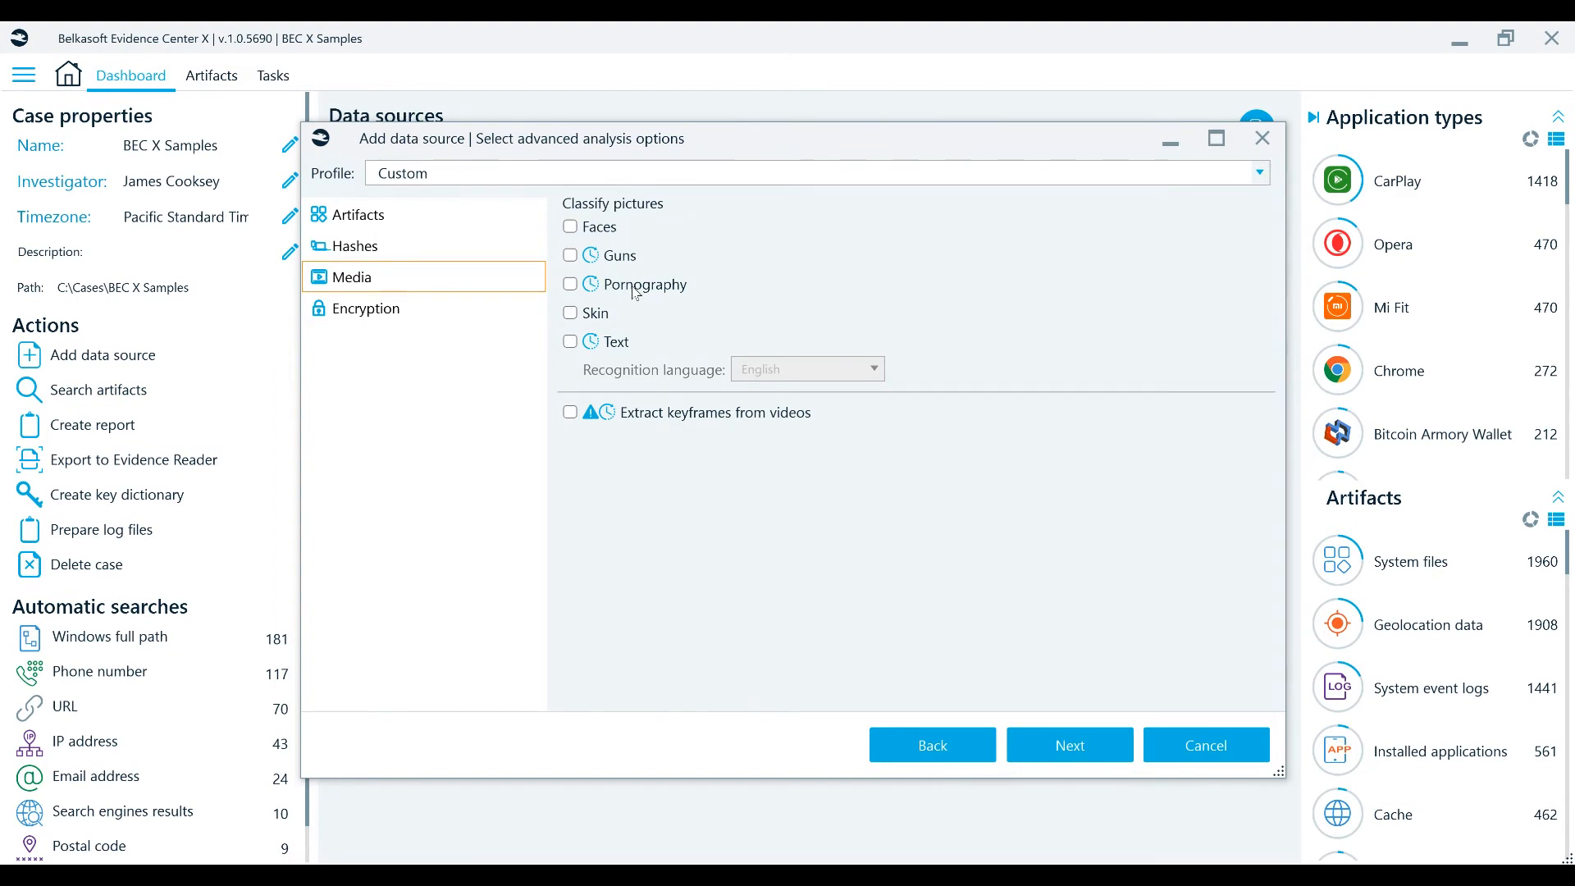
- Enable picture classification for Faces, Pornography and Text, and proceed to the encryption options
click(608, 236)
click(571, 286)
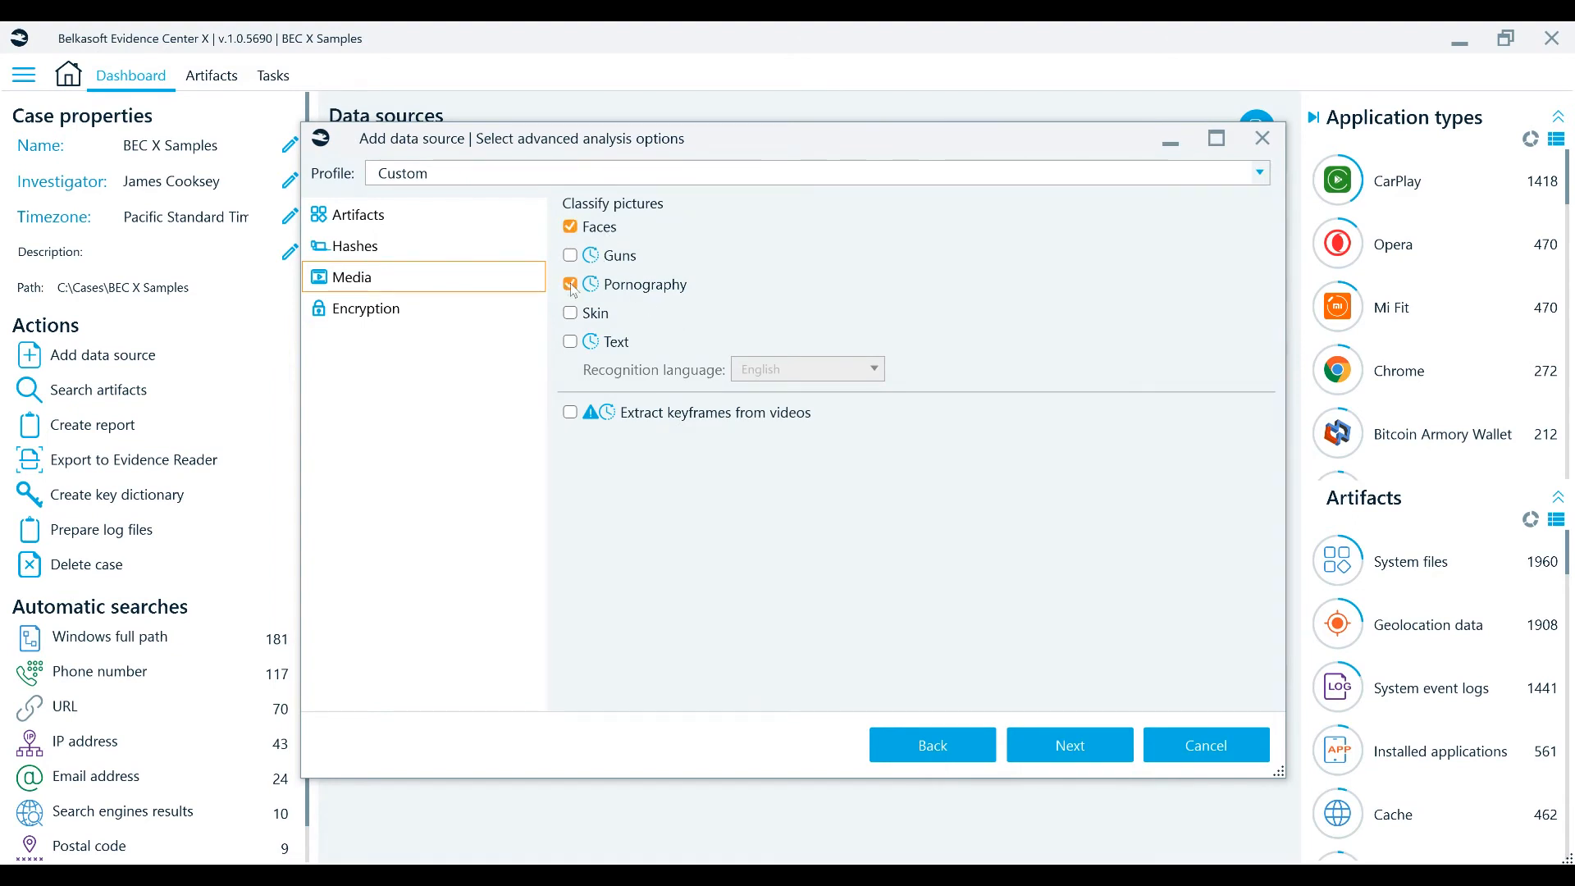
click(571, 342)
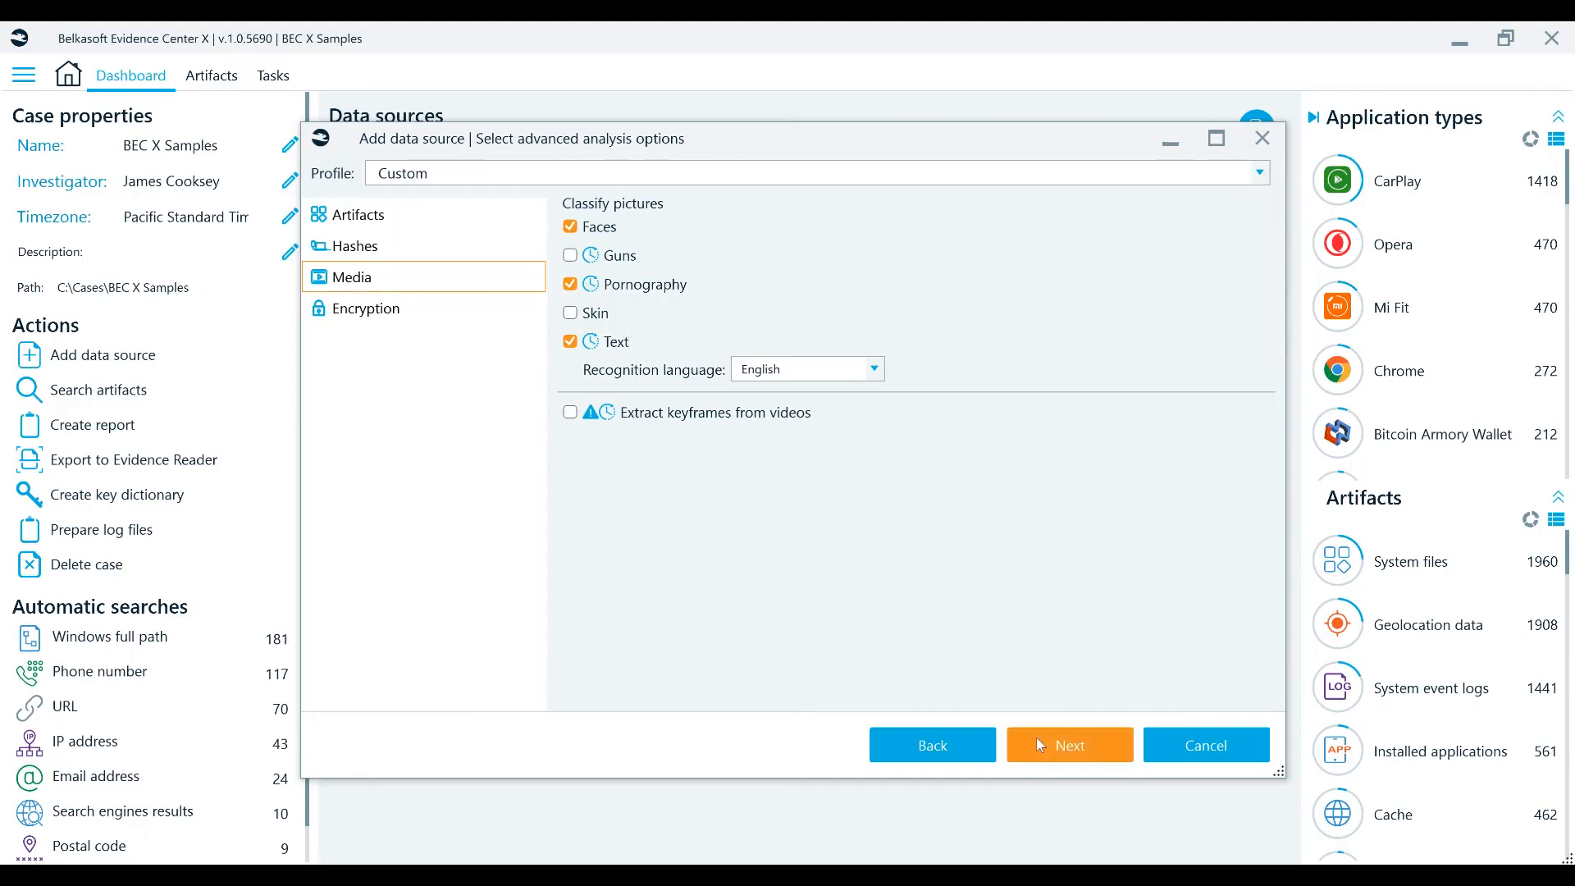
click(1036, 737)
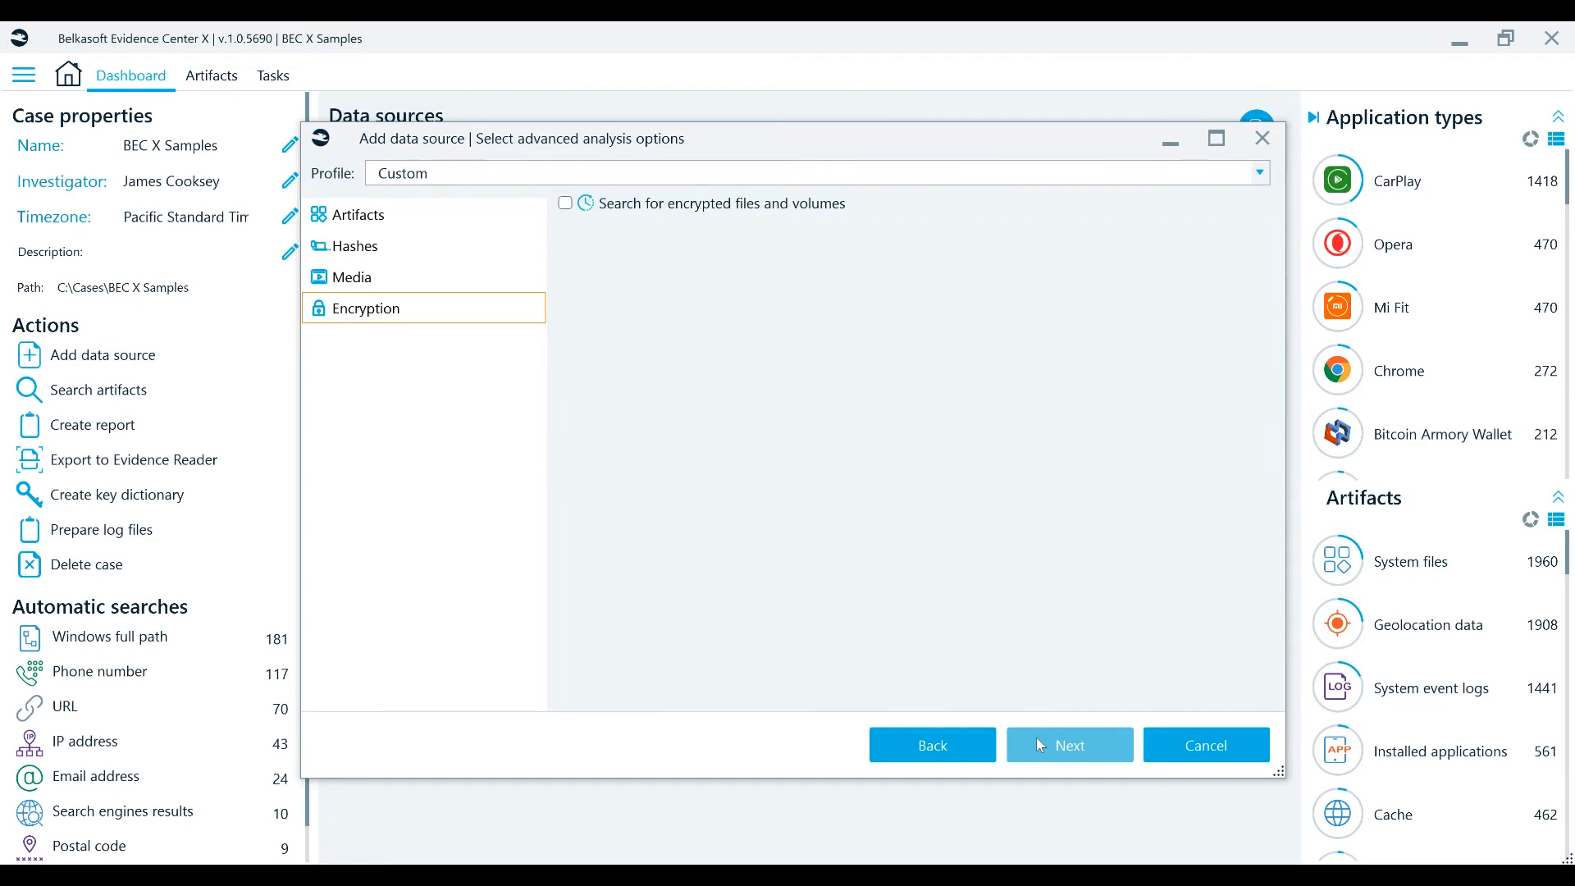
- Finish adding the data source without encryption search or saving a new profile, and open the analysis task list
click(1036, 737)
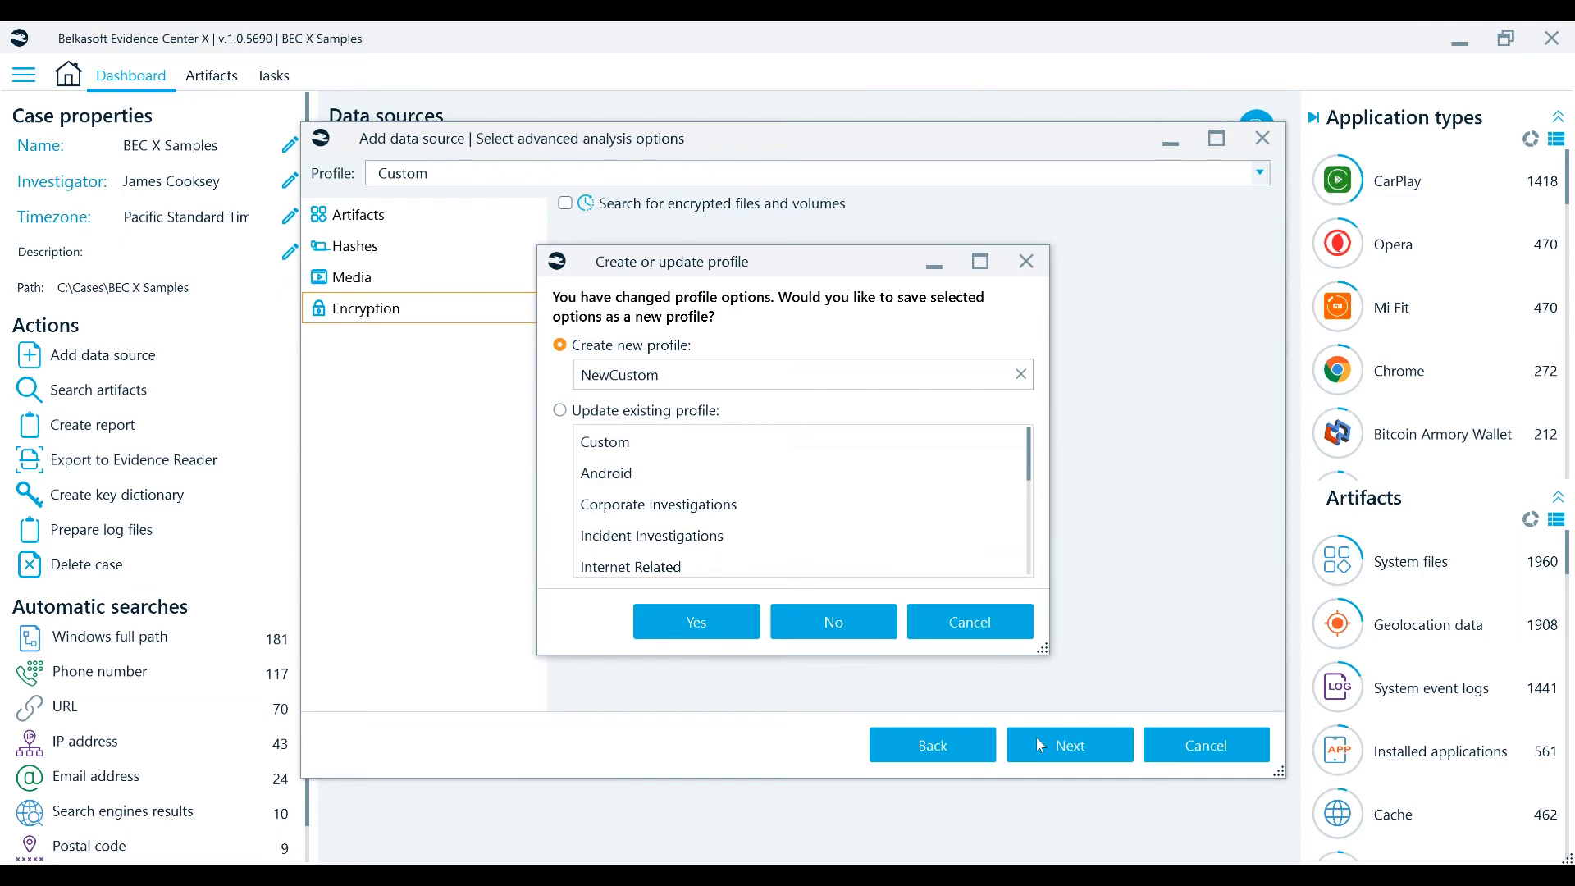
click(832, 624)
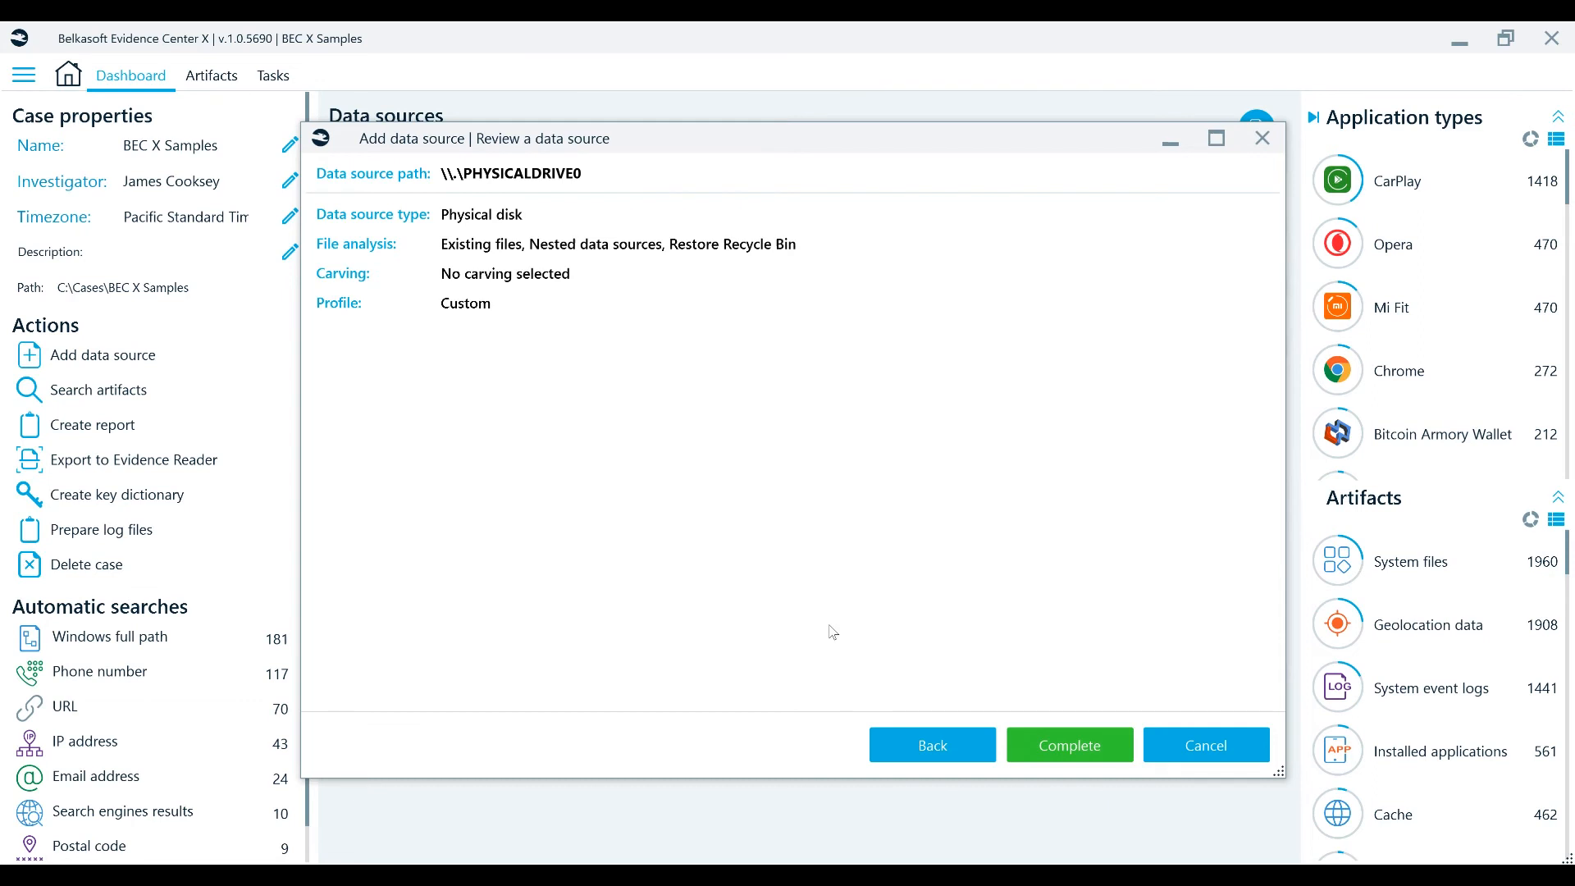
click(1064, 761)
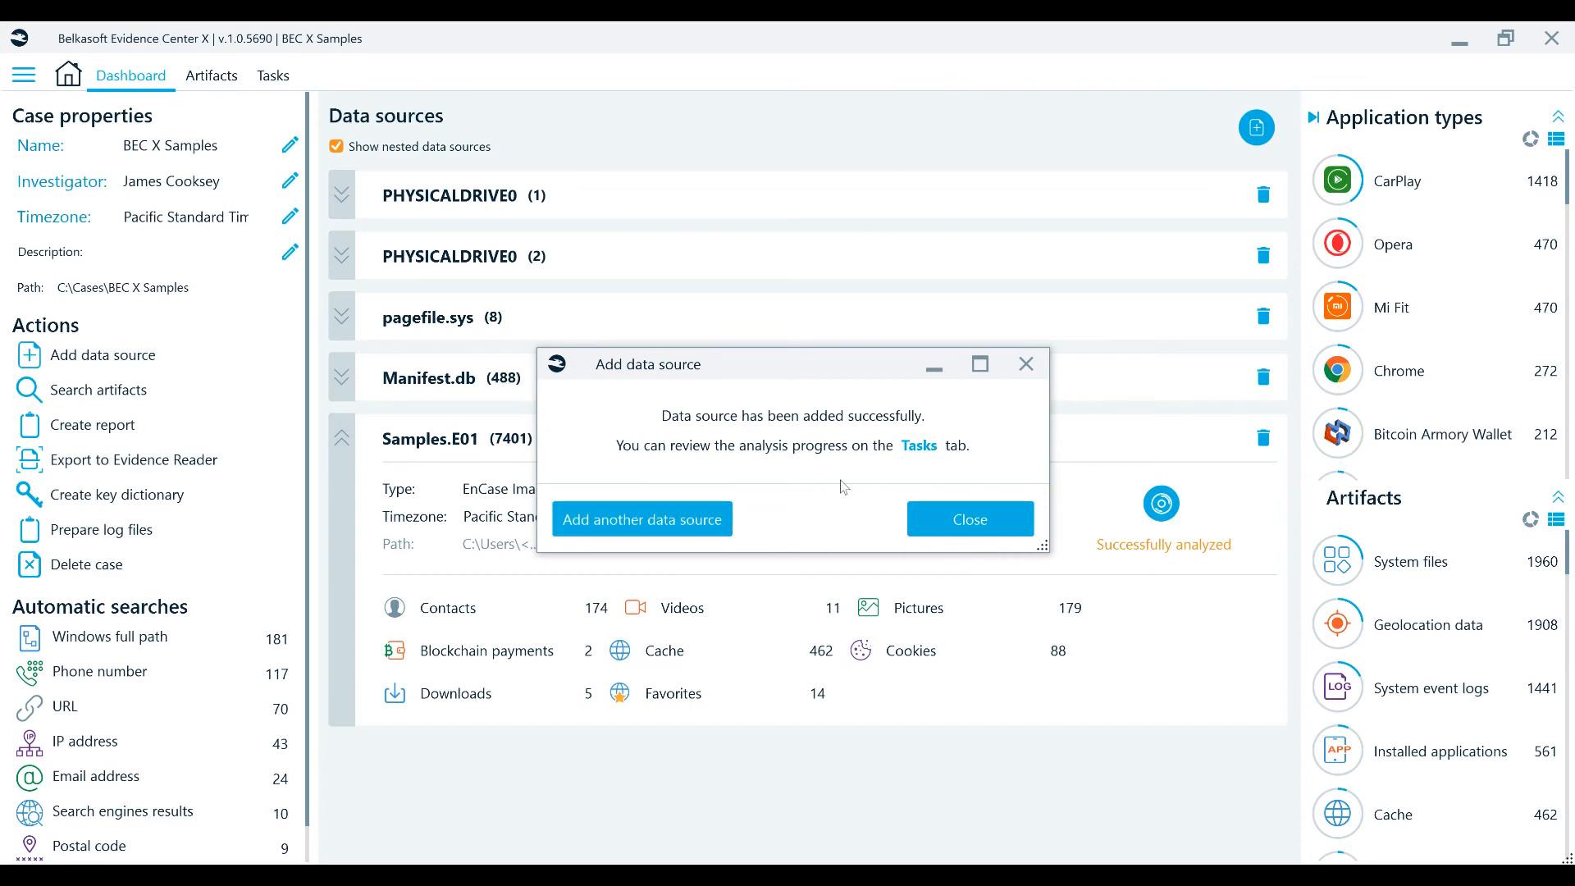
click(919, 448)
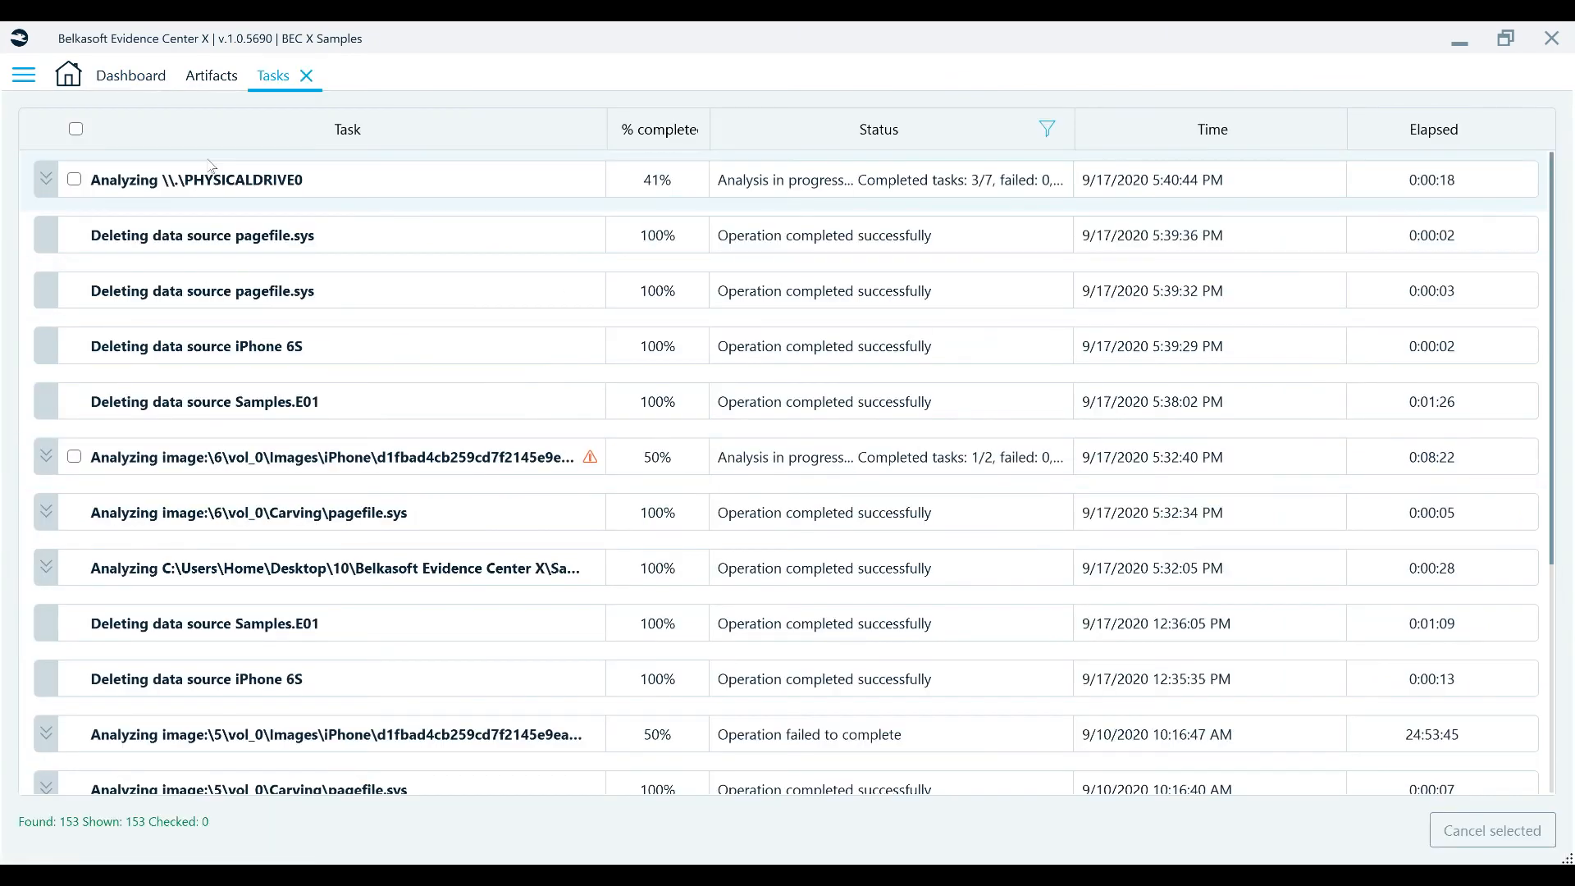
- Expand the analysis task of the PHYSICALDRIVE0 data source to view its subtasks
click(46, 181)
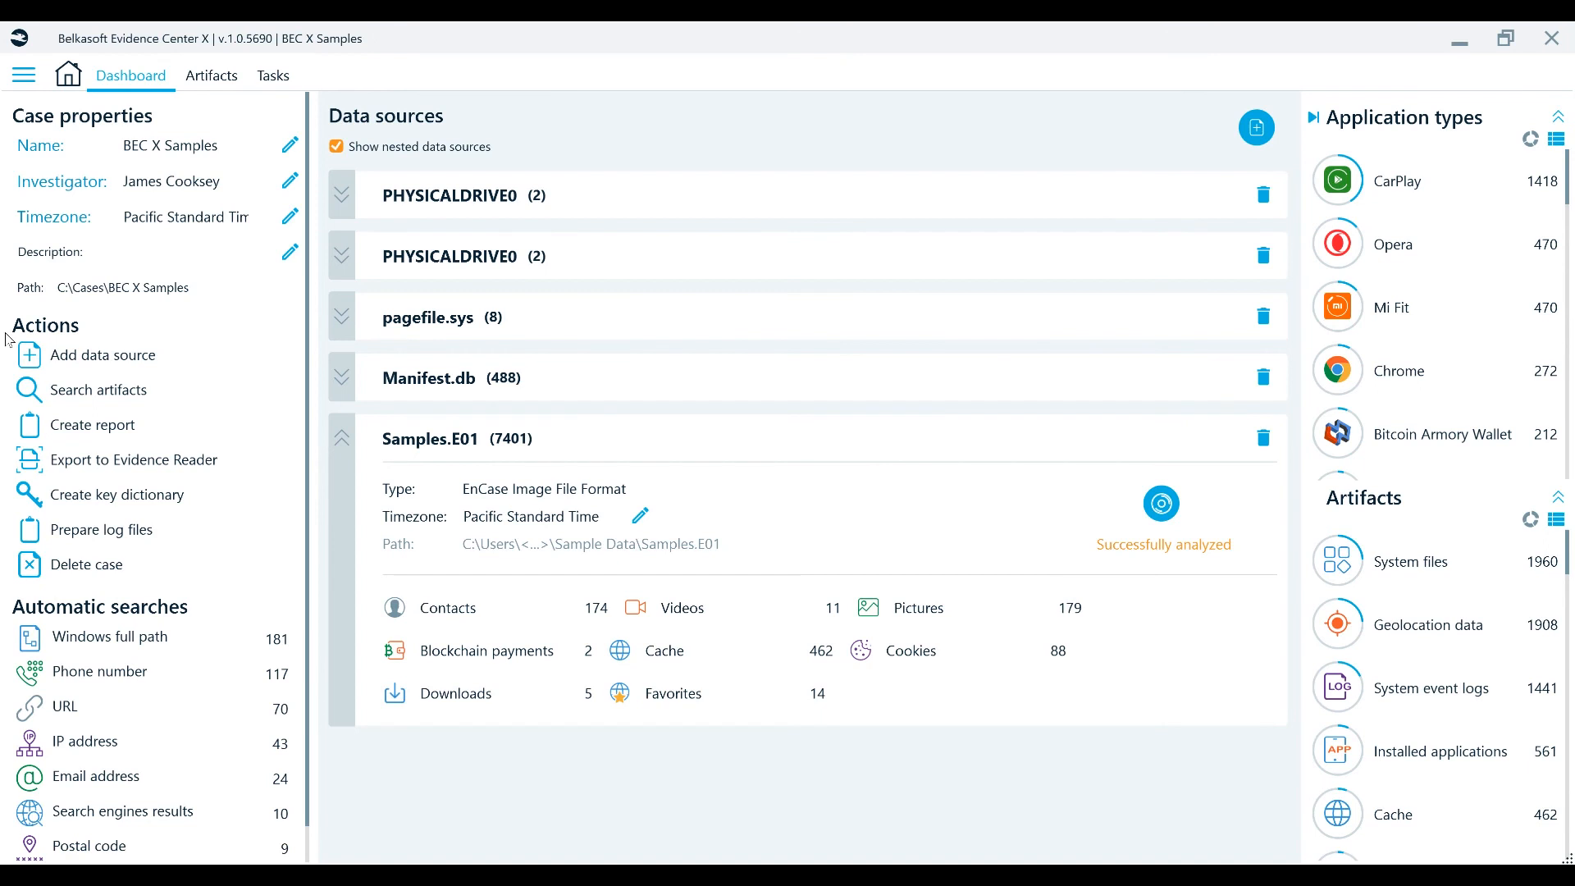
- Start adding an existing image data source to the case, choosing Samples.E01 from the Sample Data folder
click(59, 353)
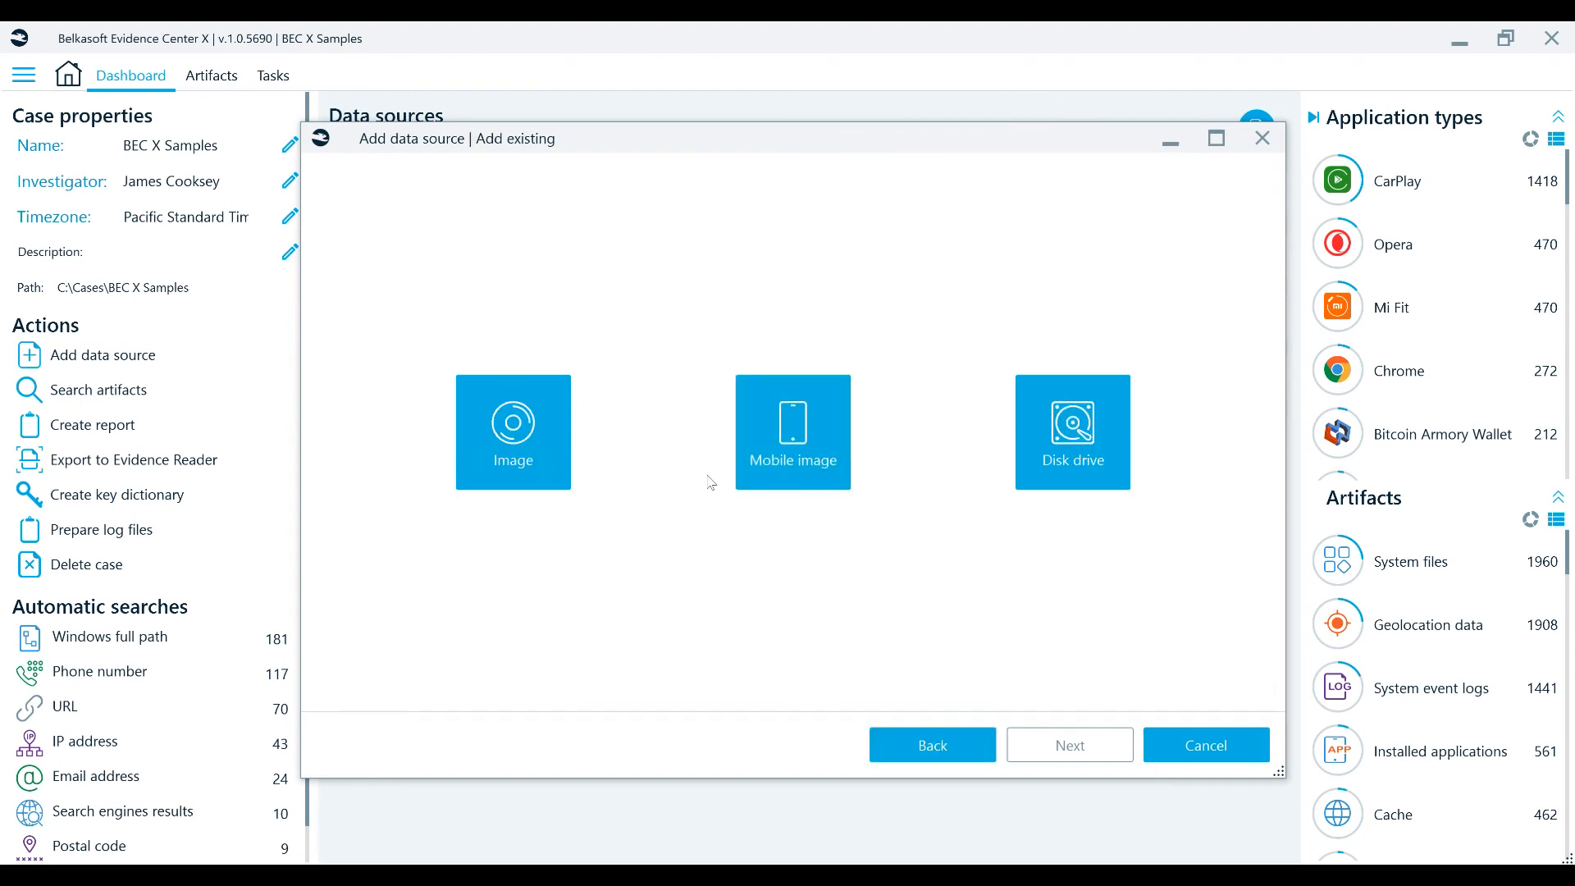
click(519, 451)
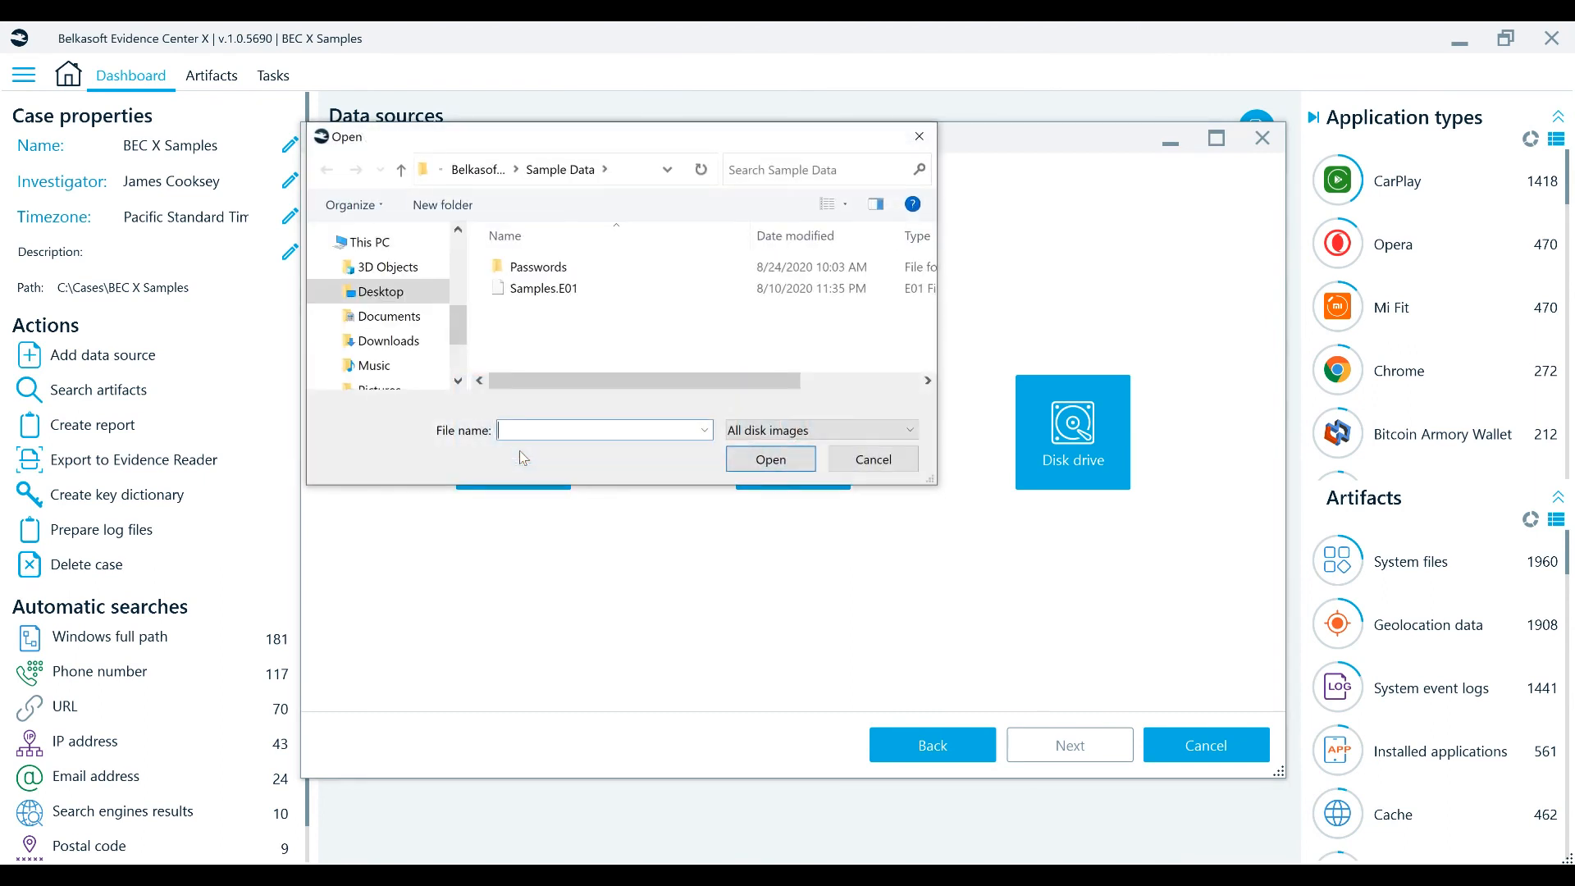
click(542, 285)
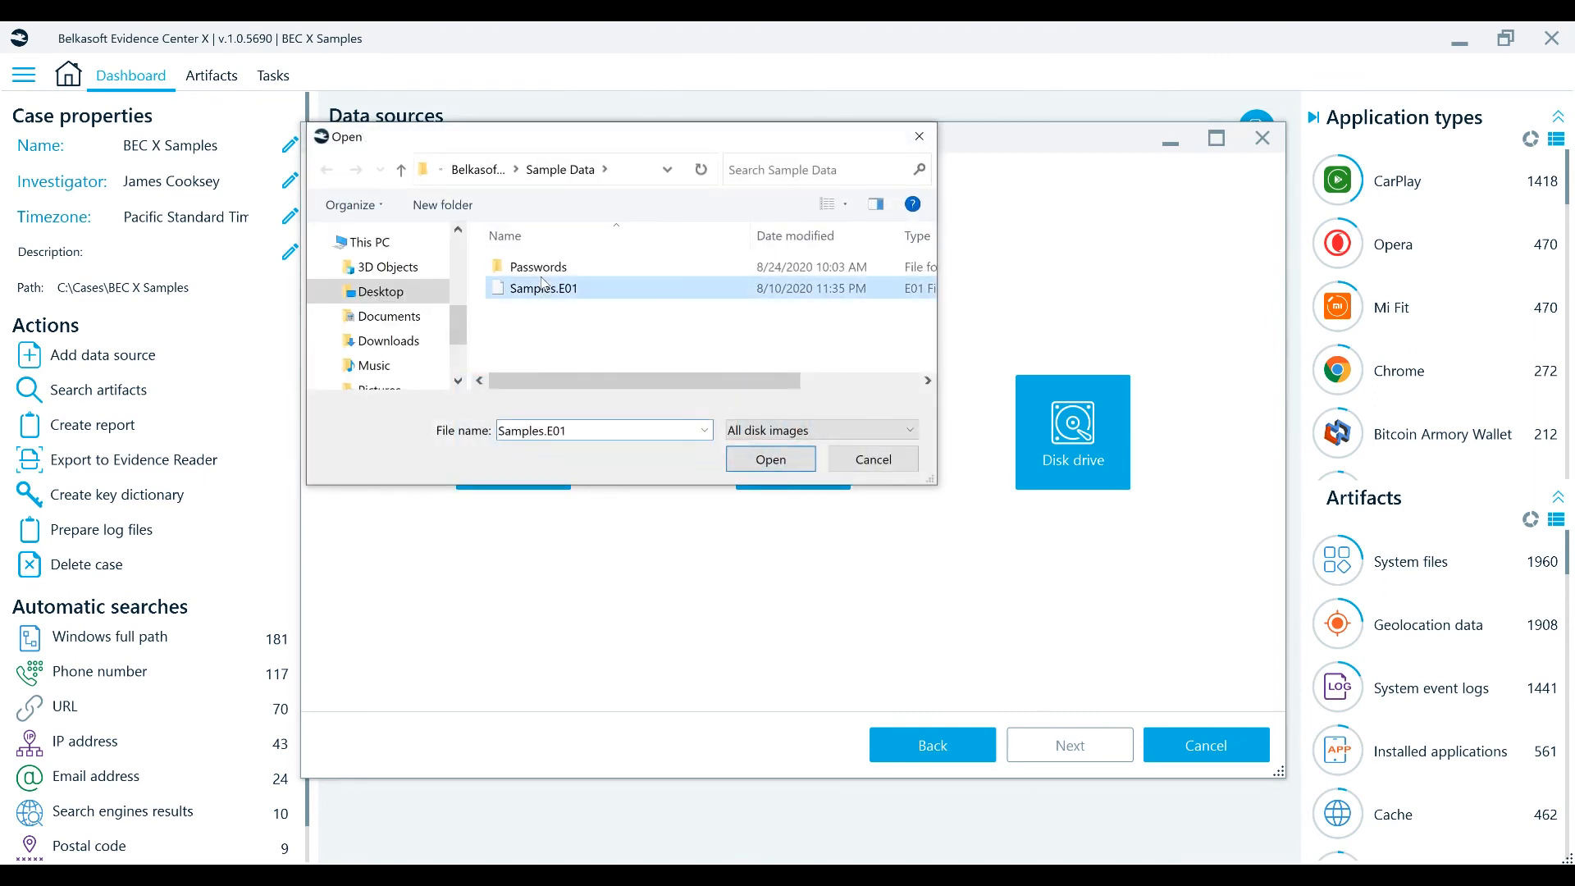
click(740, 460)
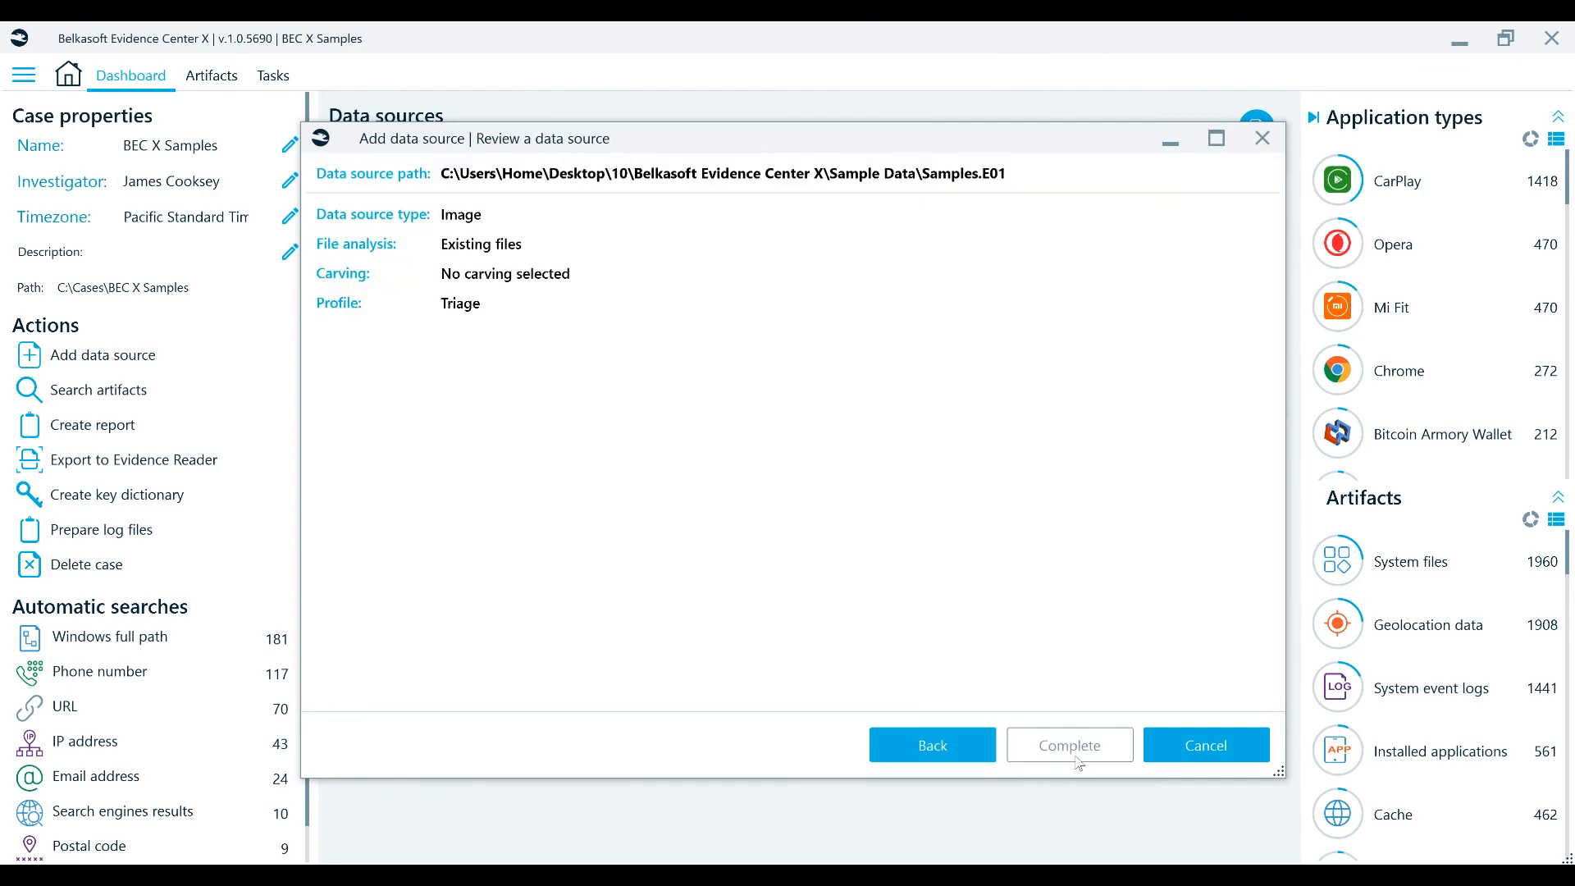
- Finish adding Samples.E01 with existing-file analysis, no carving and the Triage profile, and expand its new data source entry
click(1077, 759)
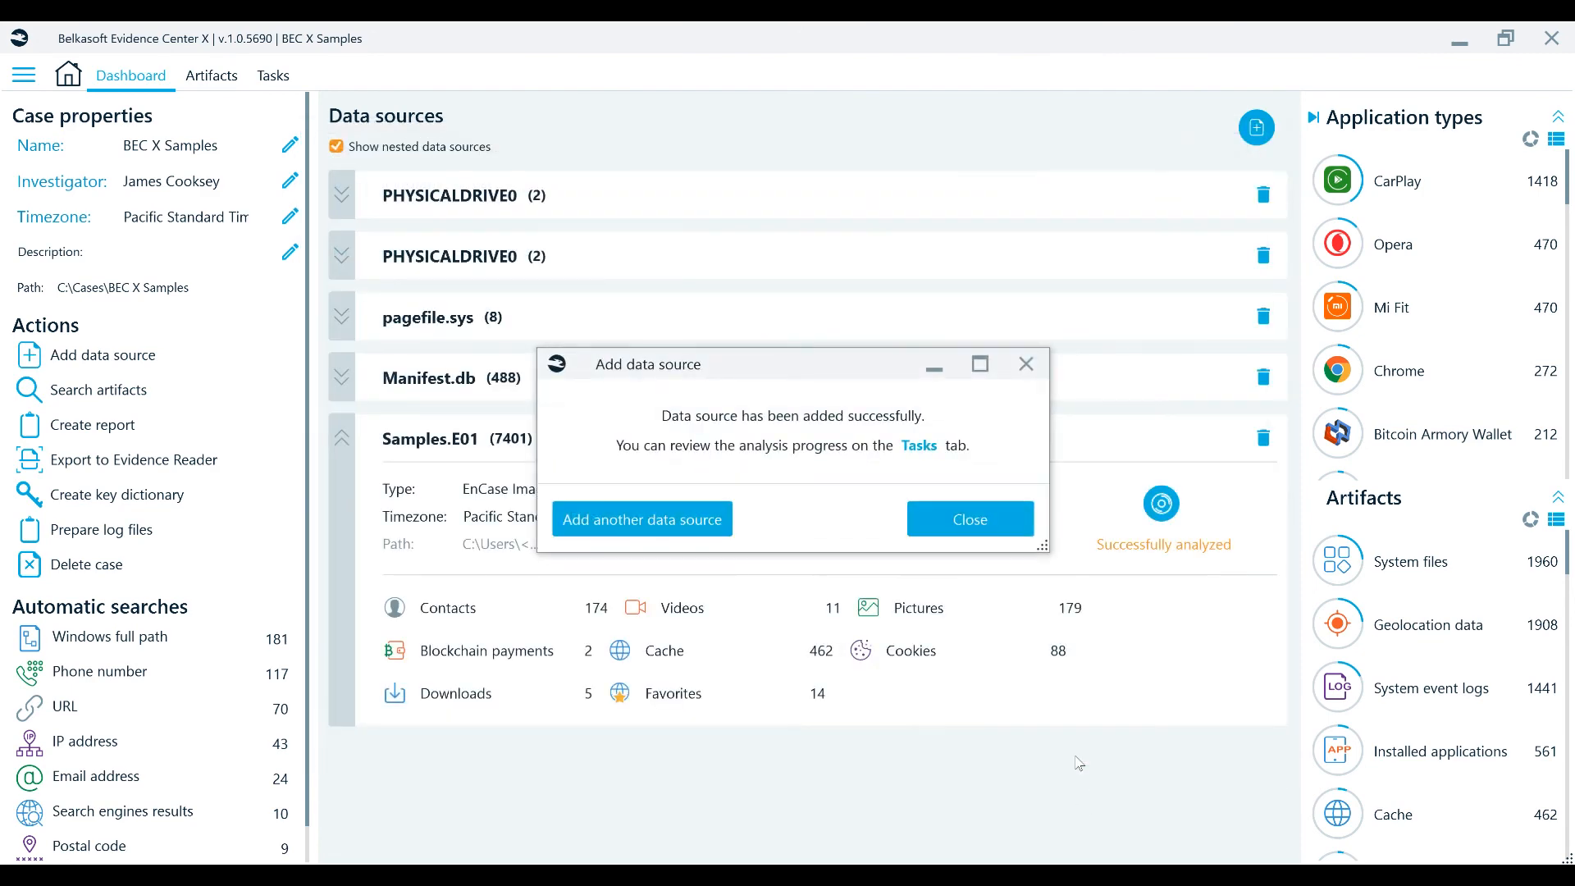
click(977, 524)
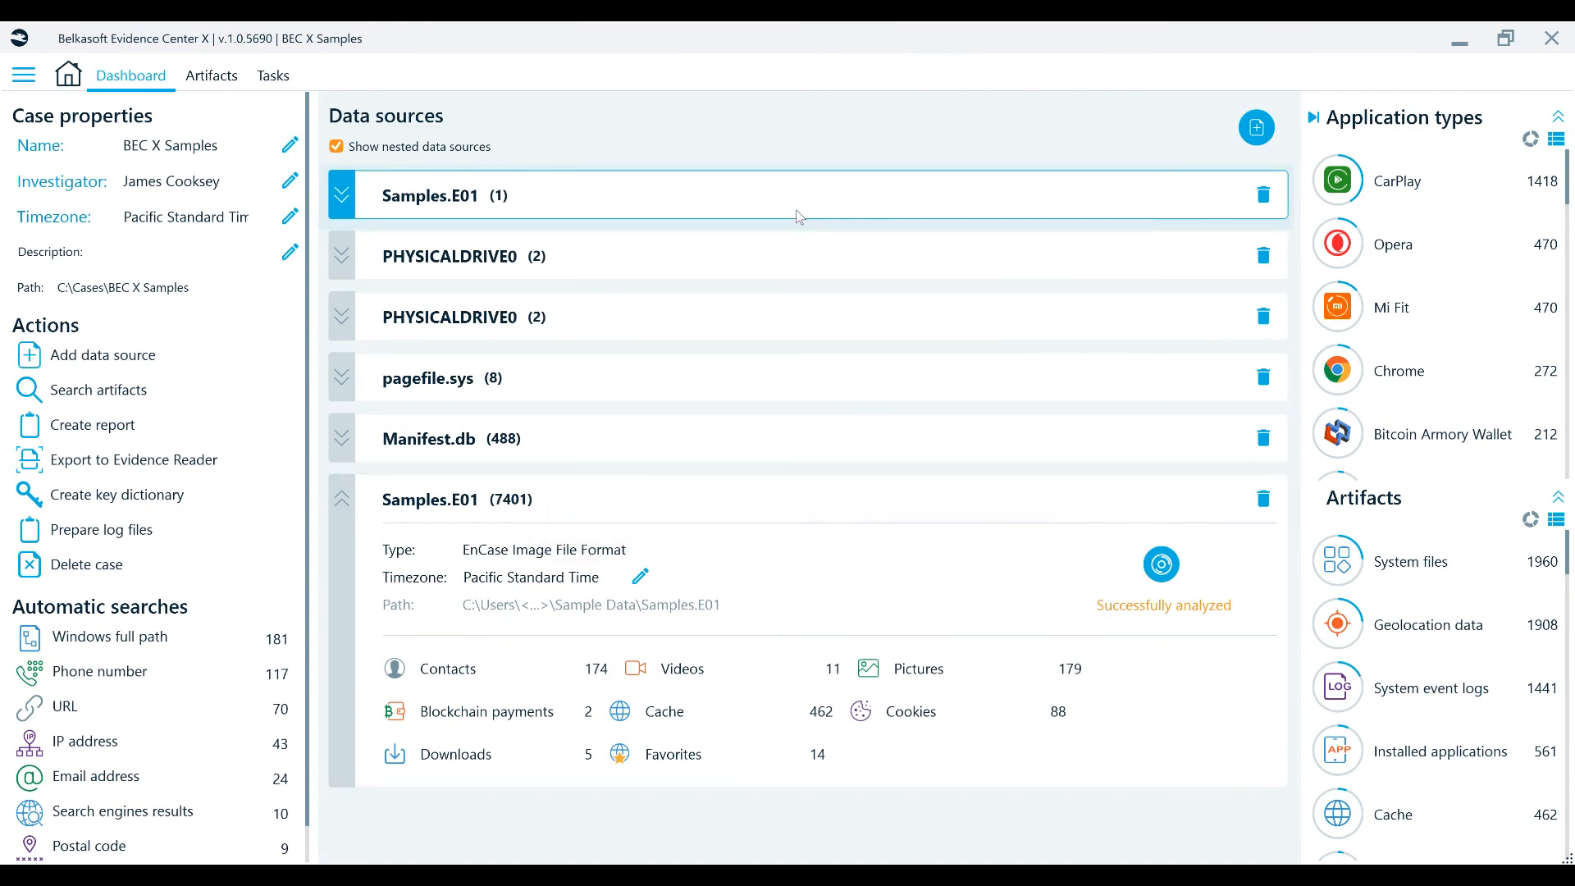
click(343, 209)
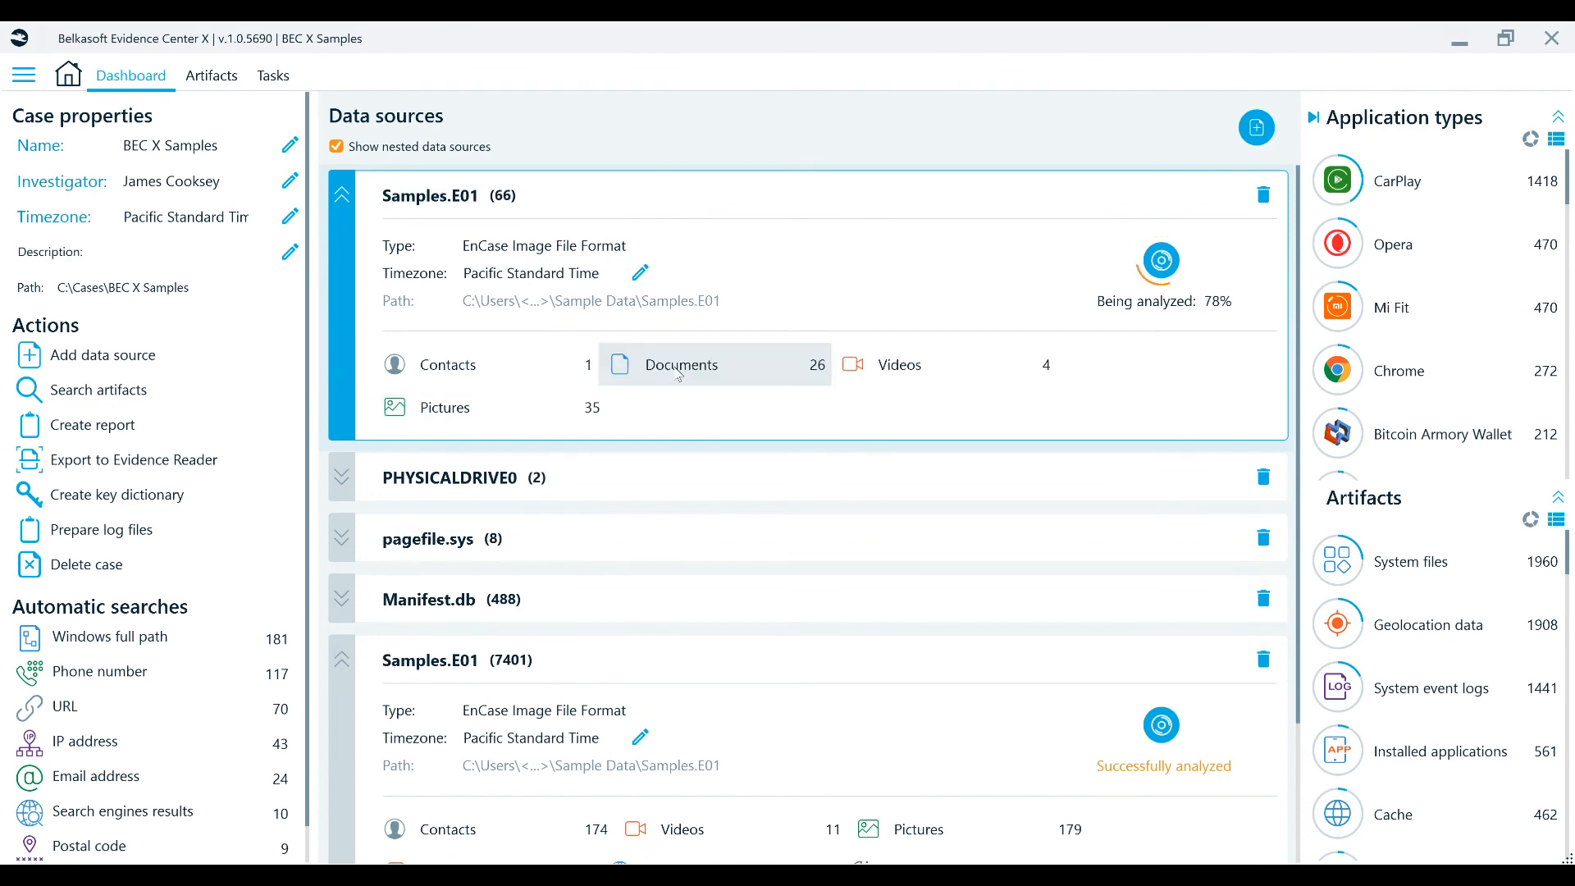